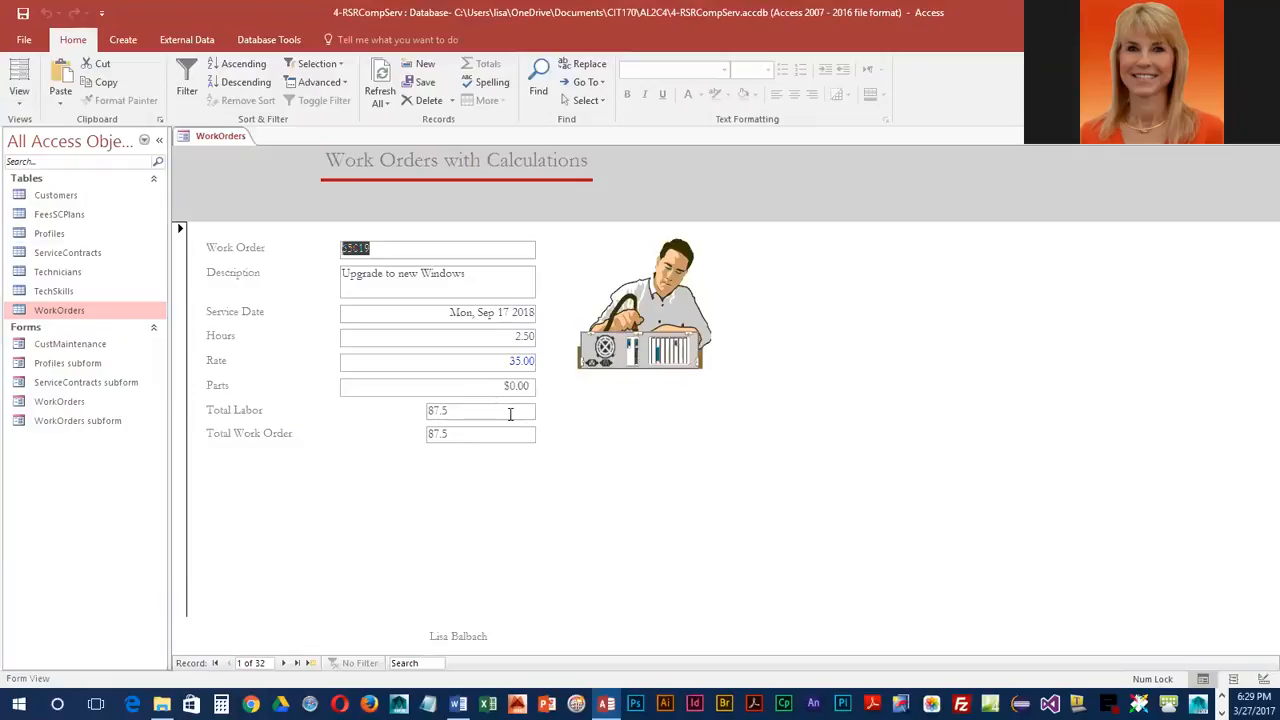
Format the Total Labor and Total Work Order calculated boxes as Currency in Design View, then display the result in Form View
click(530, 386)
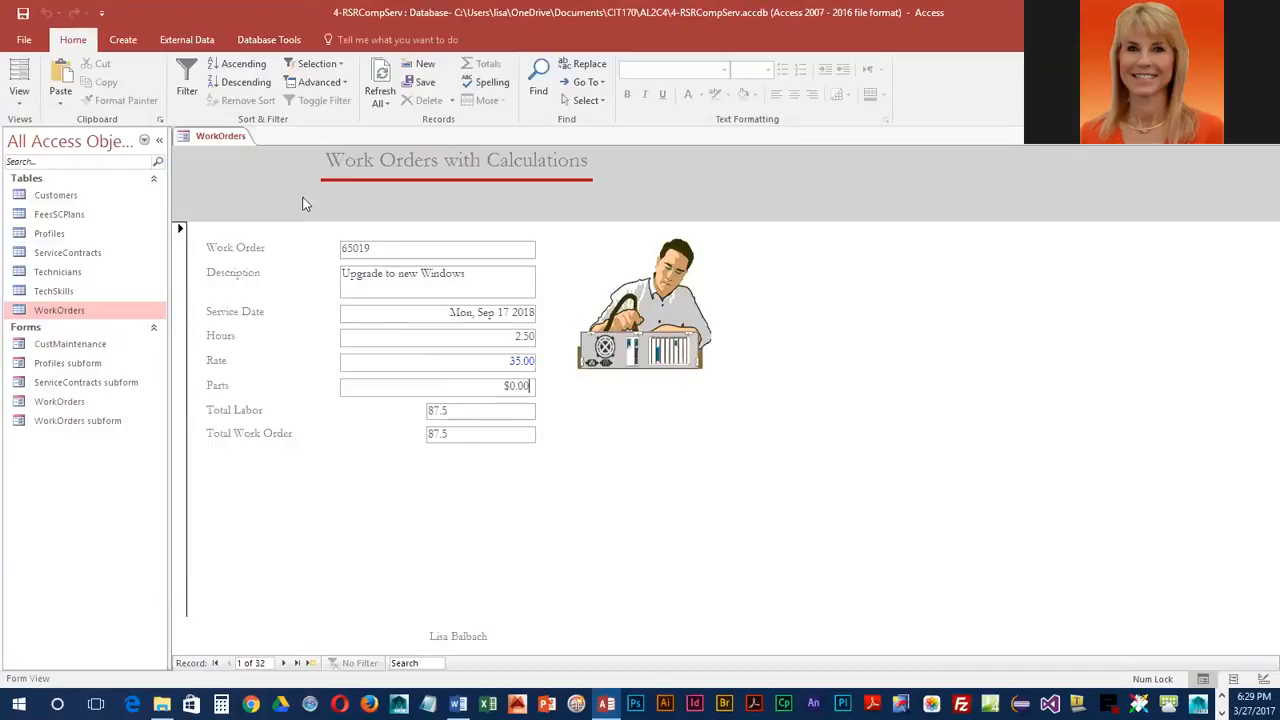
click(19, 93)
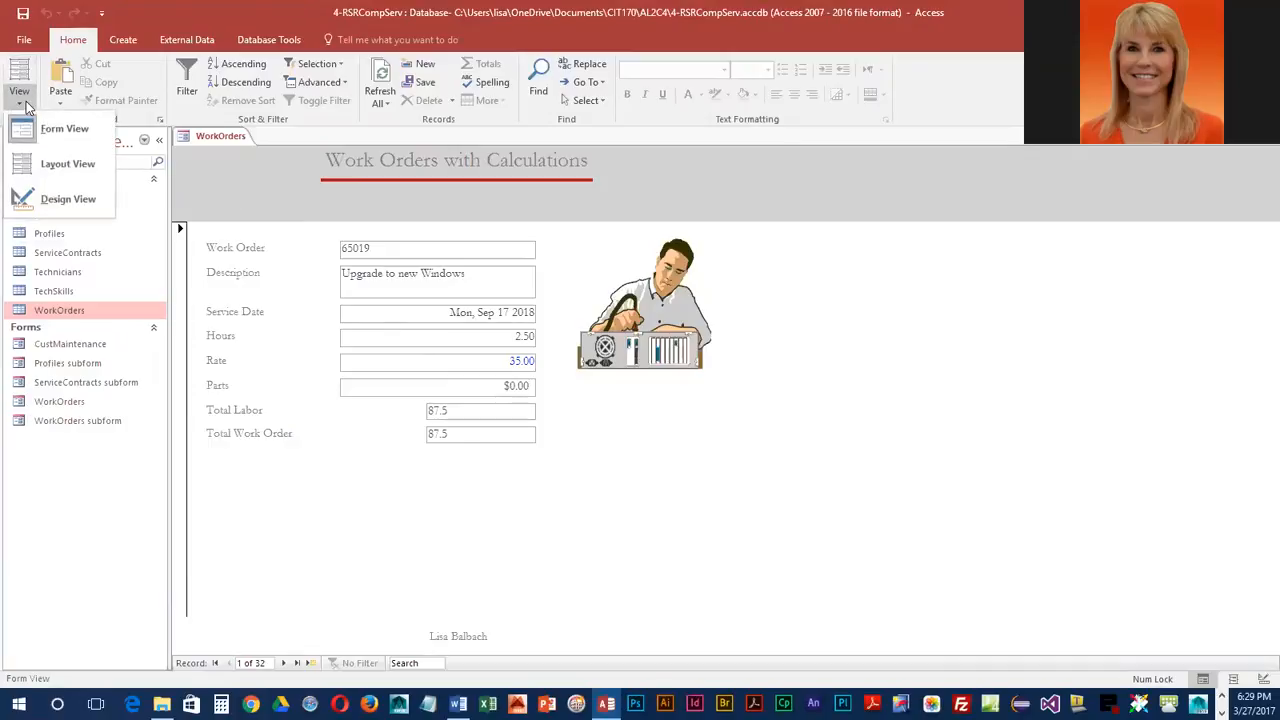
click(57, 200)
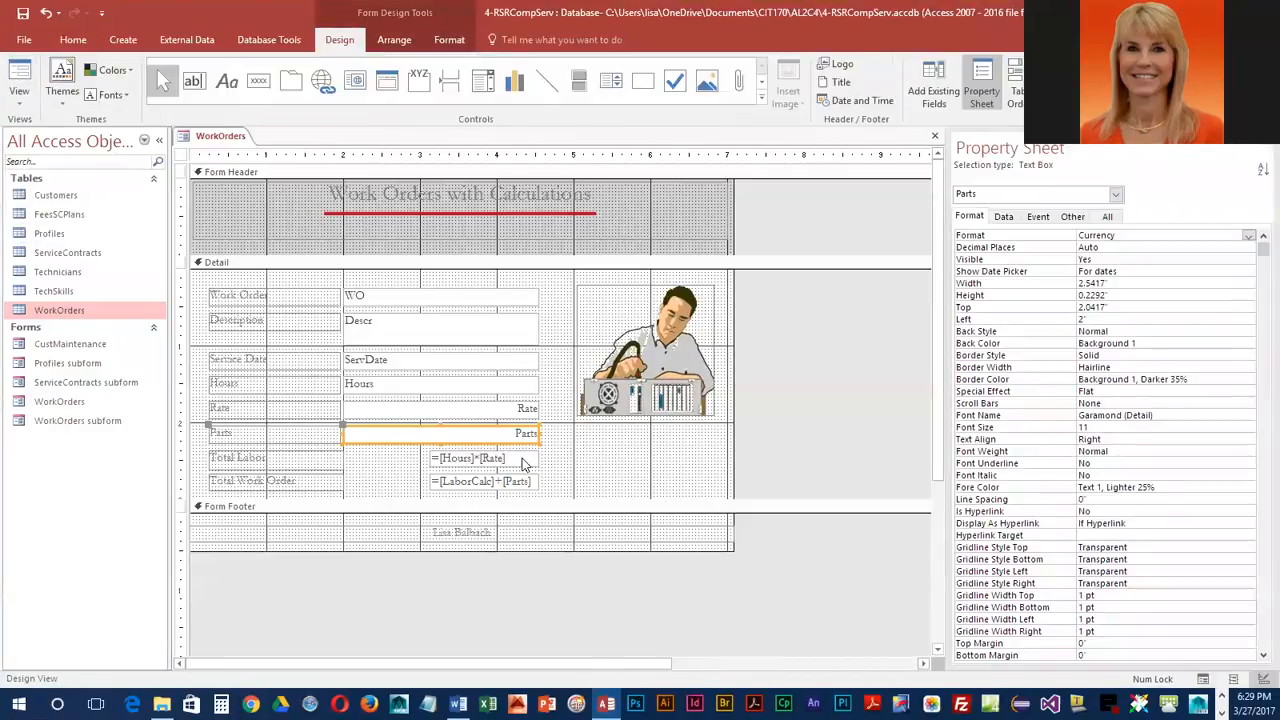
click(519, 460)
shift+click(505, 490)
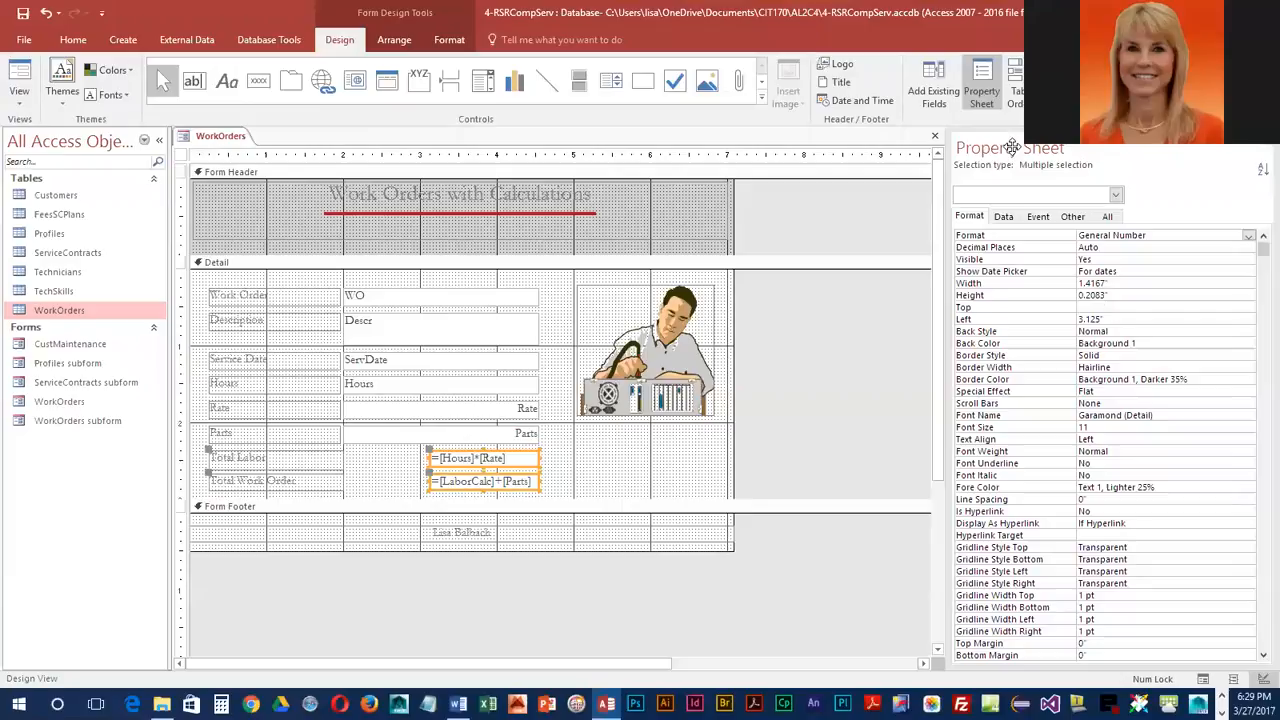
right_click(514, 470)
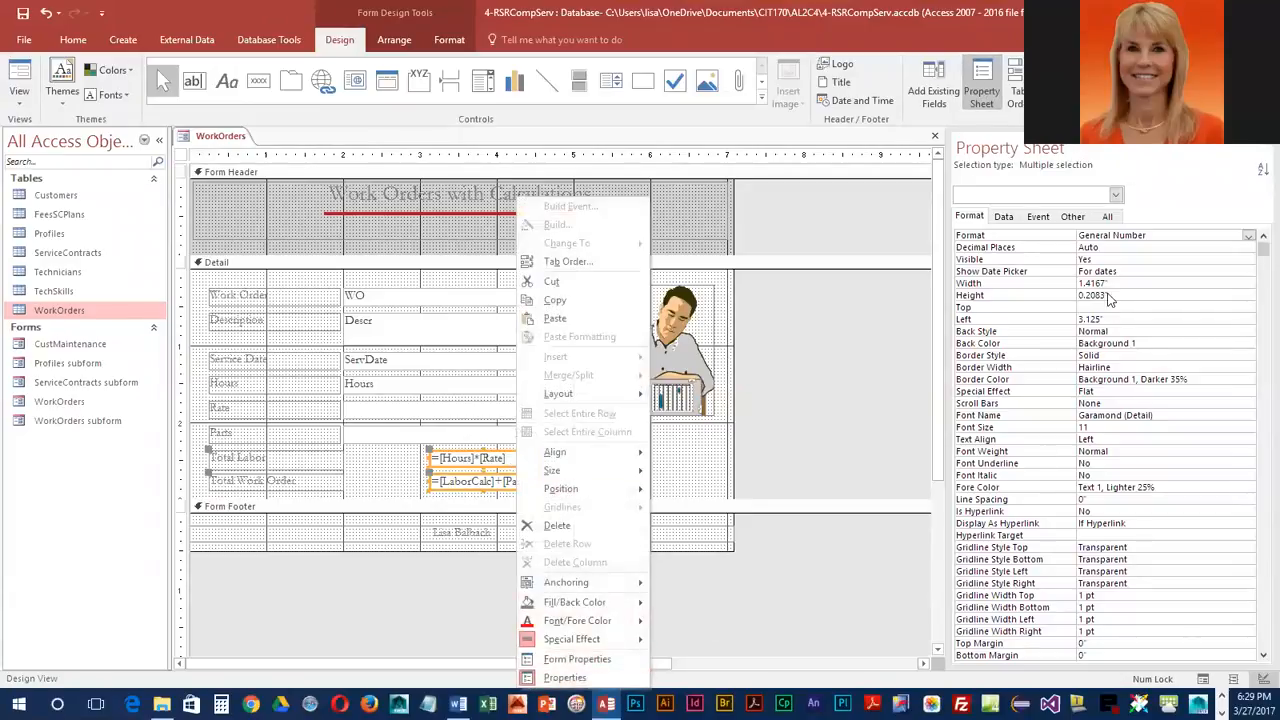
click(1110, 238)
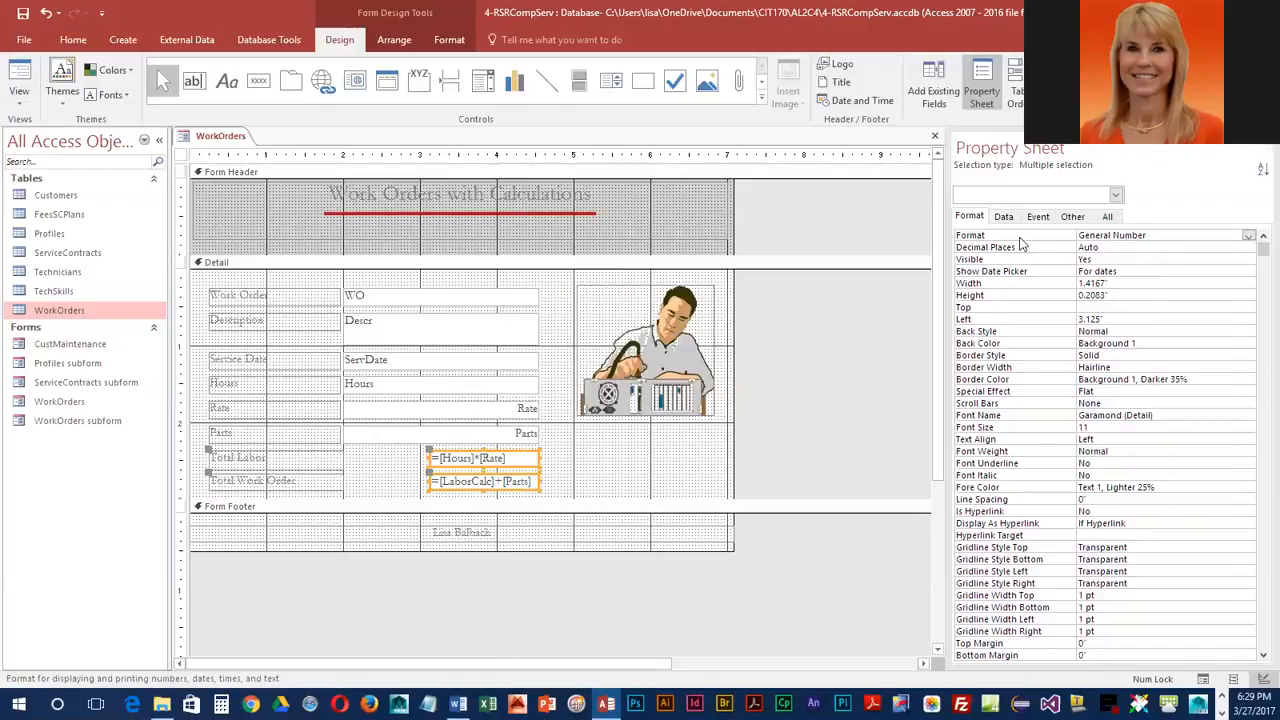
click(1249, 235)
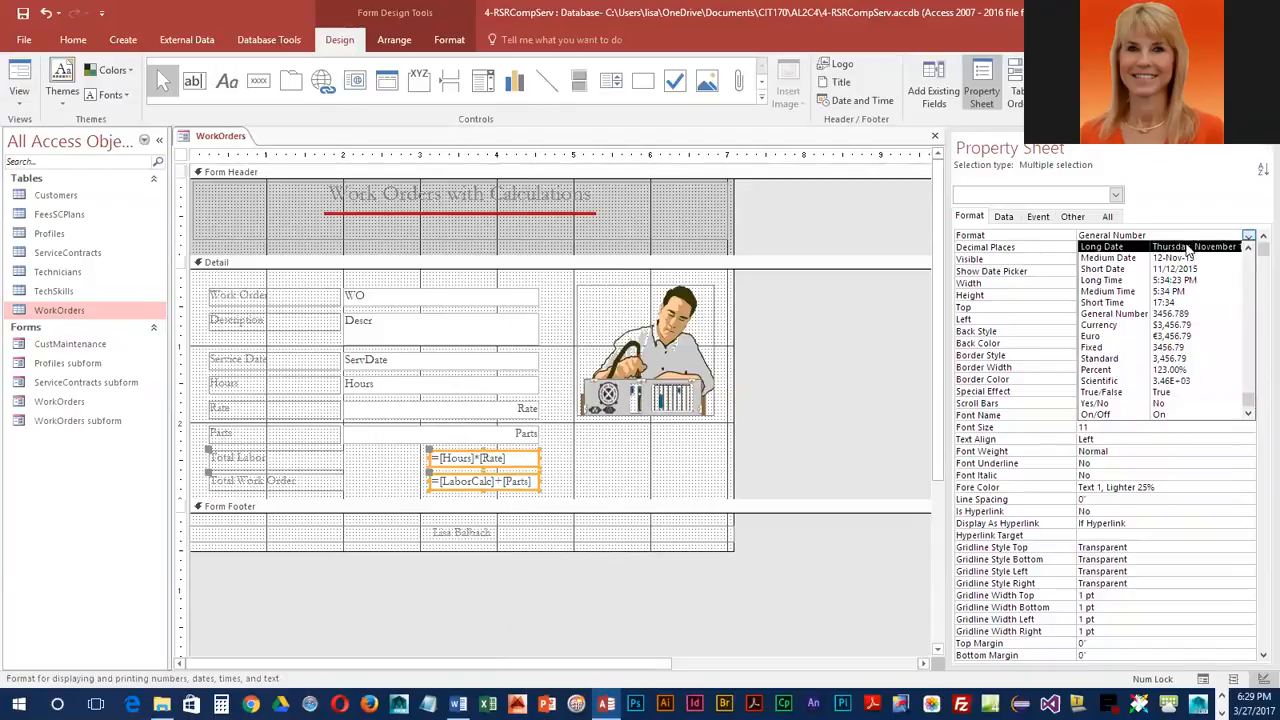
click(1112, 326)
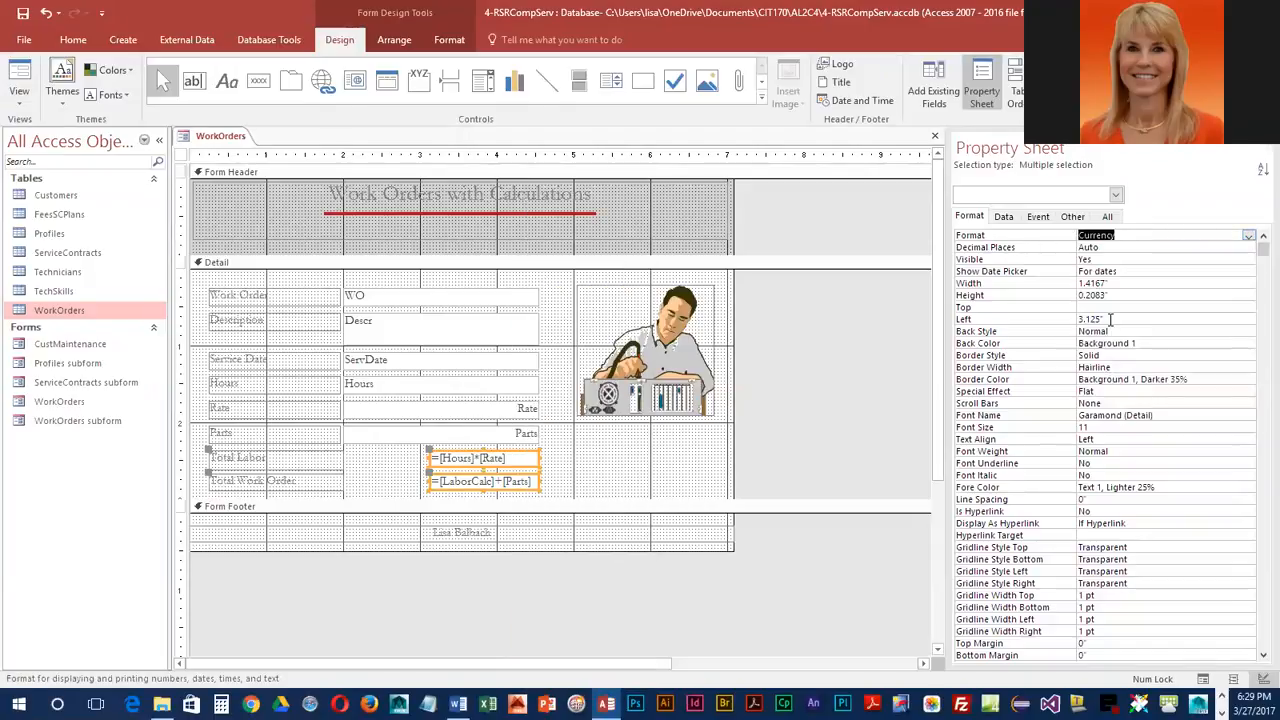
click(19, 78)
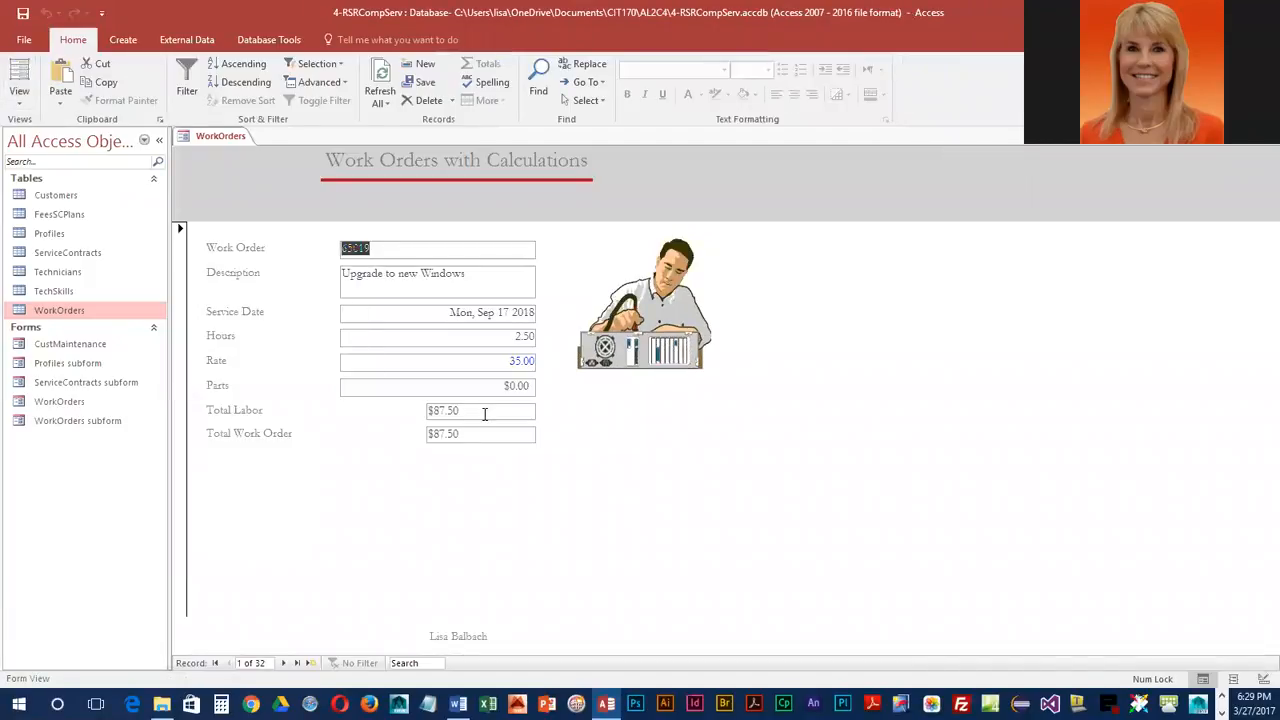
Right-align the Hours, Rate, Parts, Total Labor and Total Work Order text boxes in Design View and check them in Form View
click(19, 95)
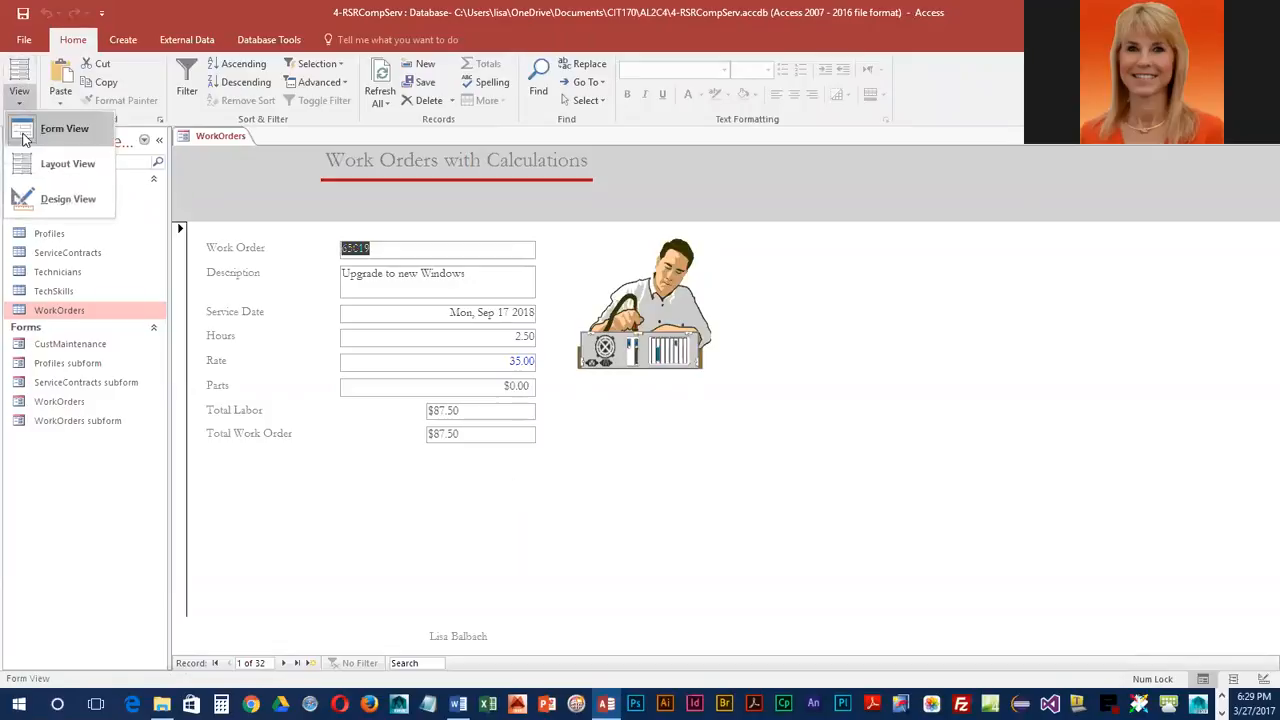
click(40, 198)
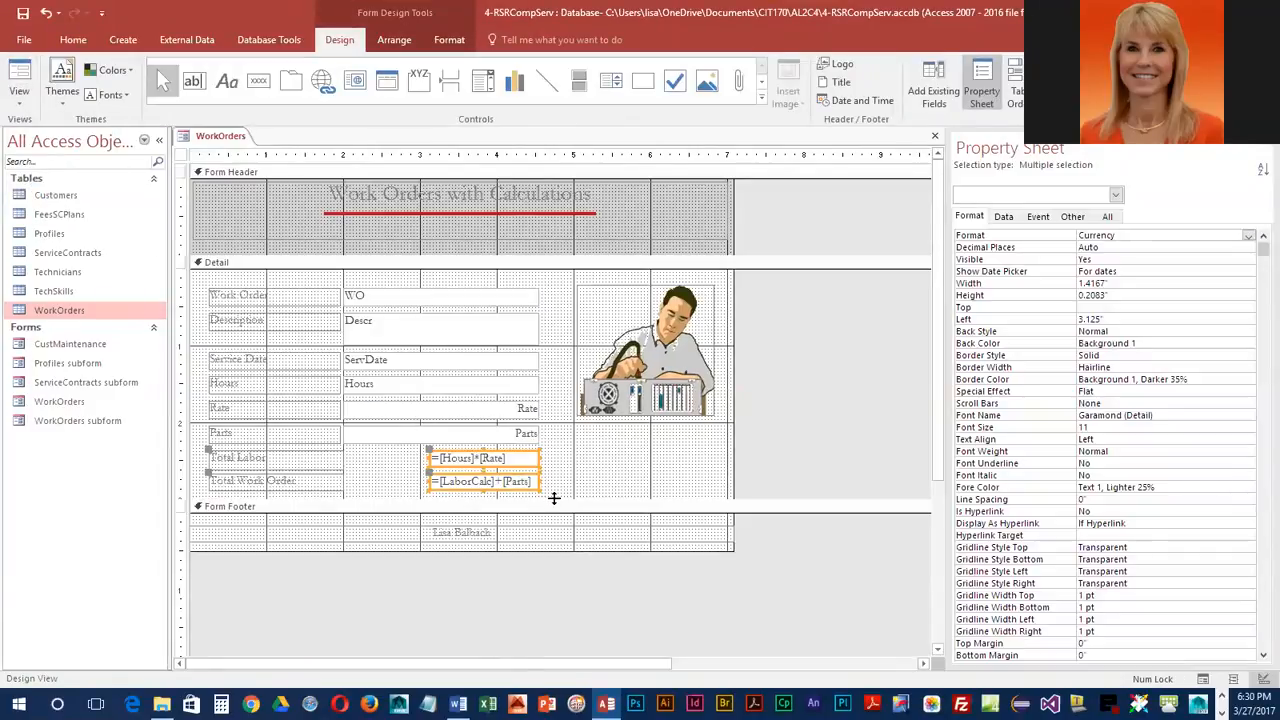
shift+click(524, 432)
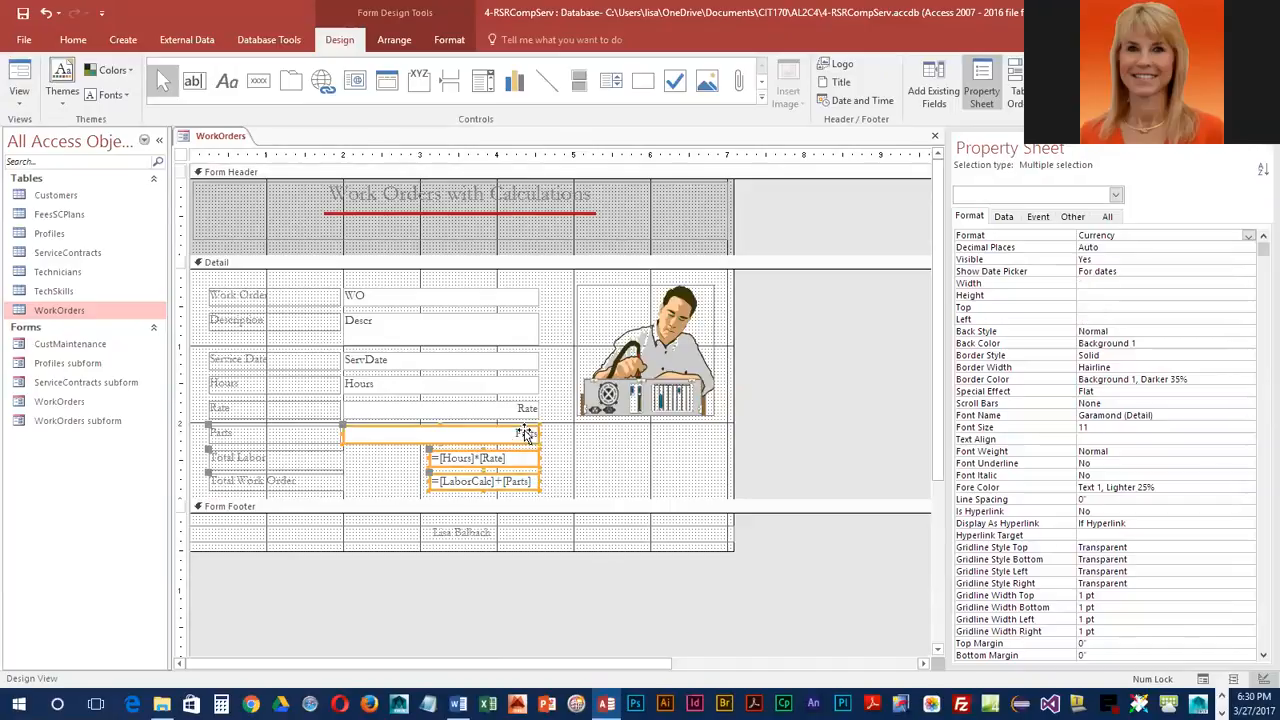
shift+click(522, 410)
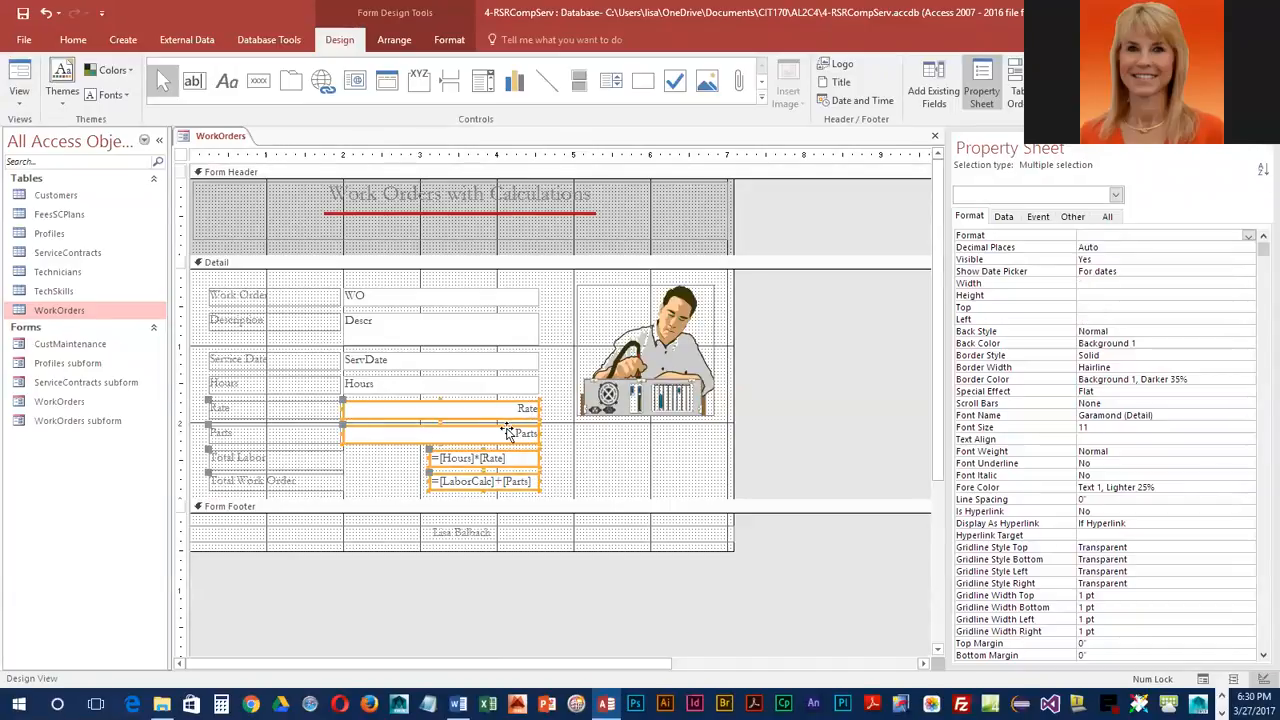
shift+click(414, 385)
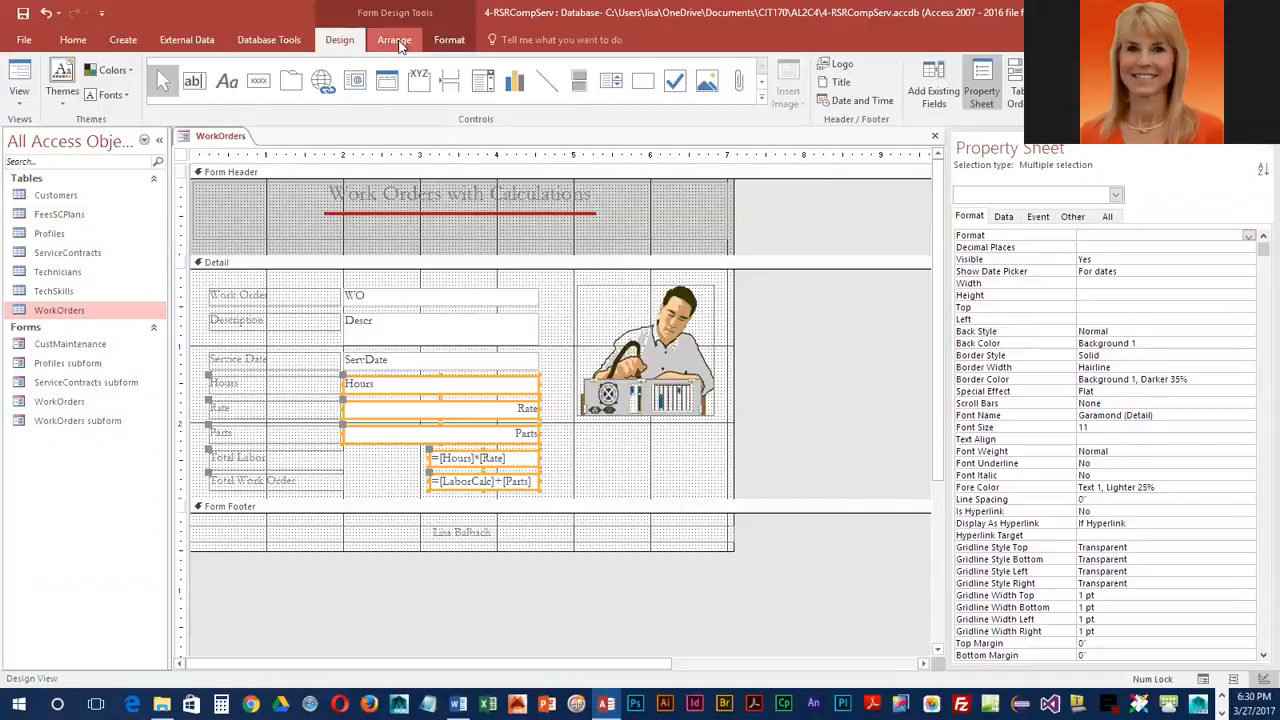
click(449, 42)
click(272, 96)
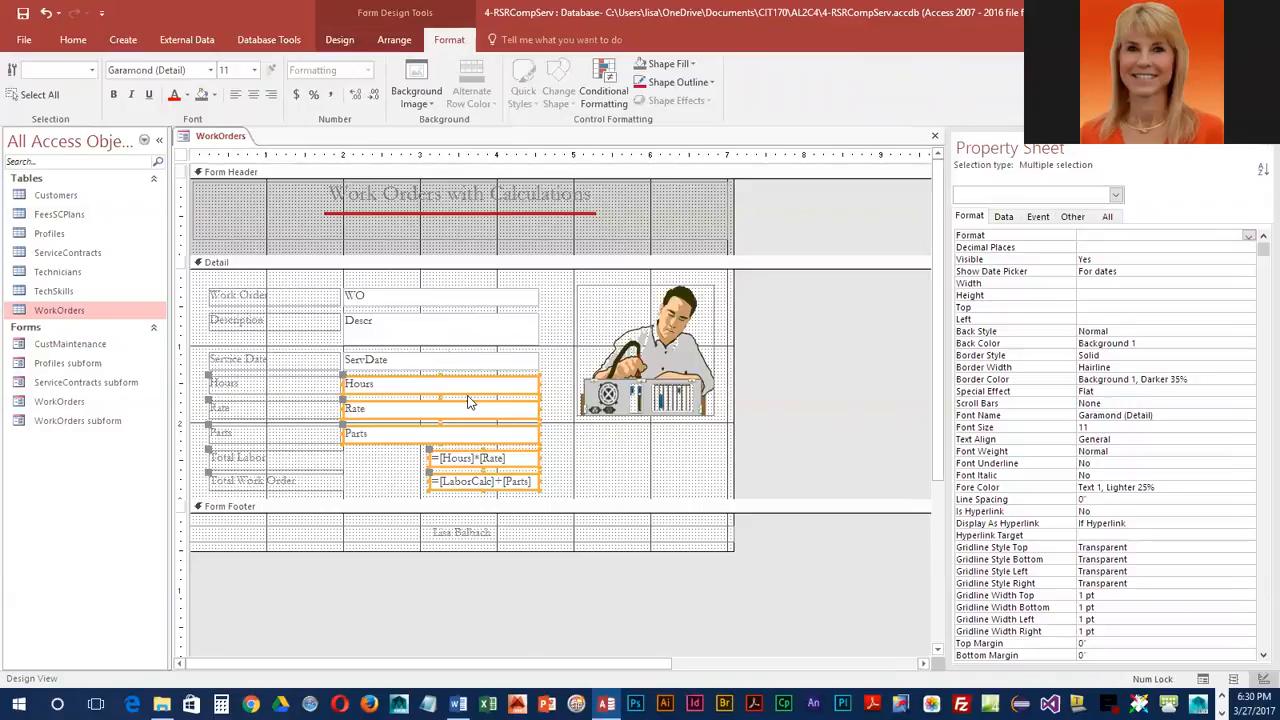
click(271, 94)
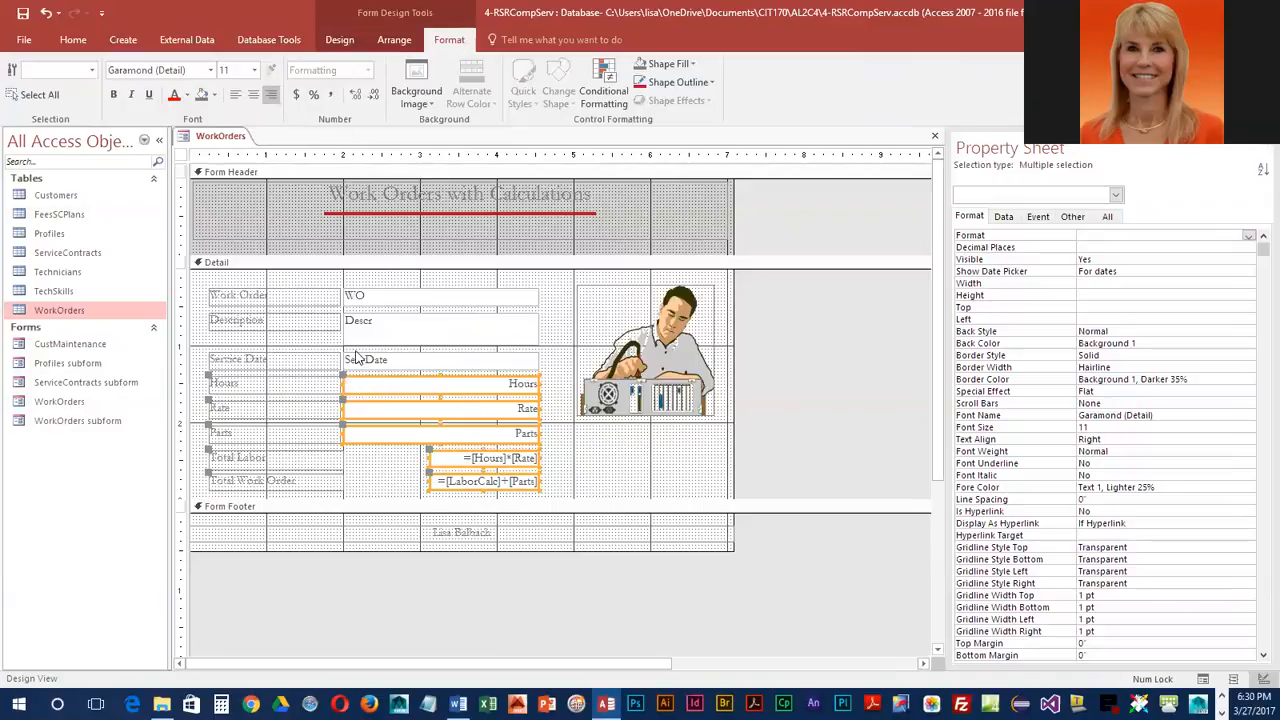
click(340, 40)
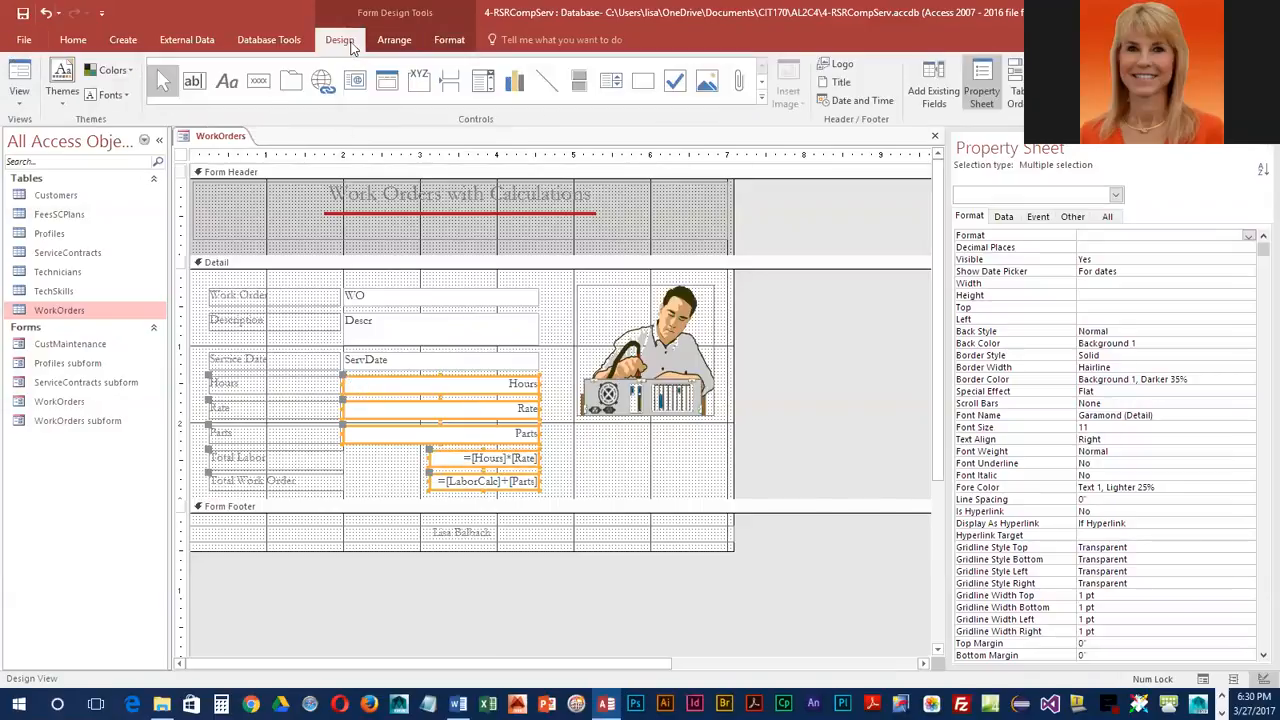
click(20, 78)
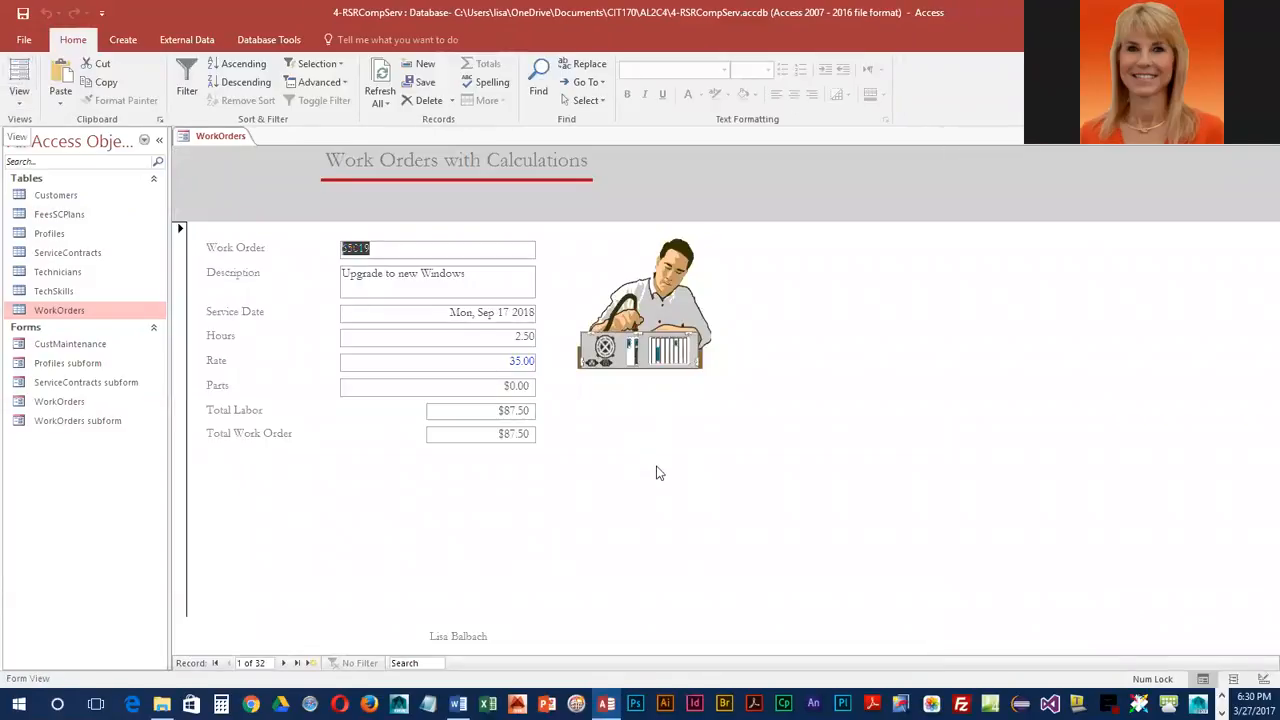
click(528, 388)
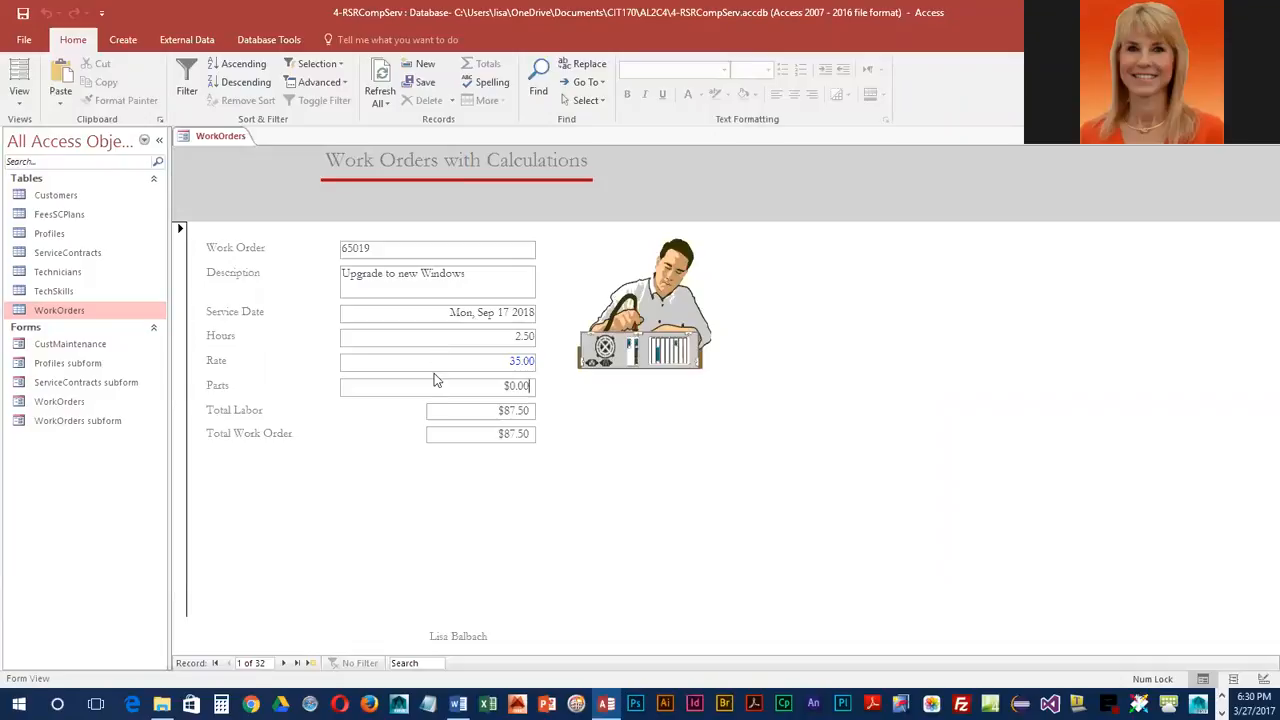
Set the right margin of the Hours and Rate text boxes to 0.0701" and check the alignment in Form View
click(19, 97)
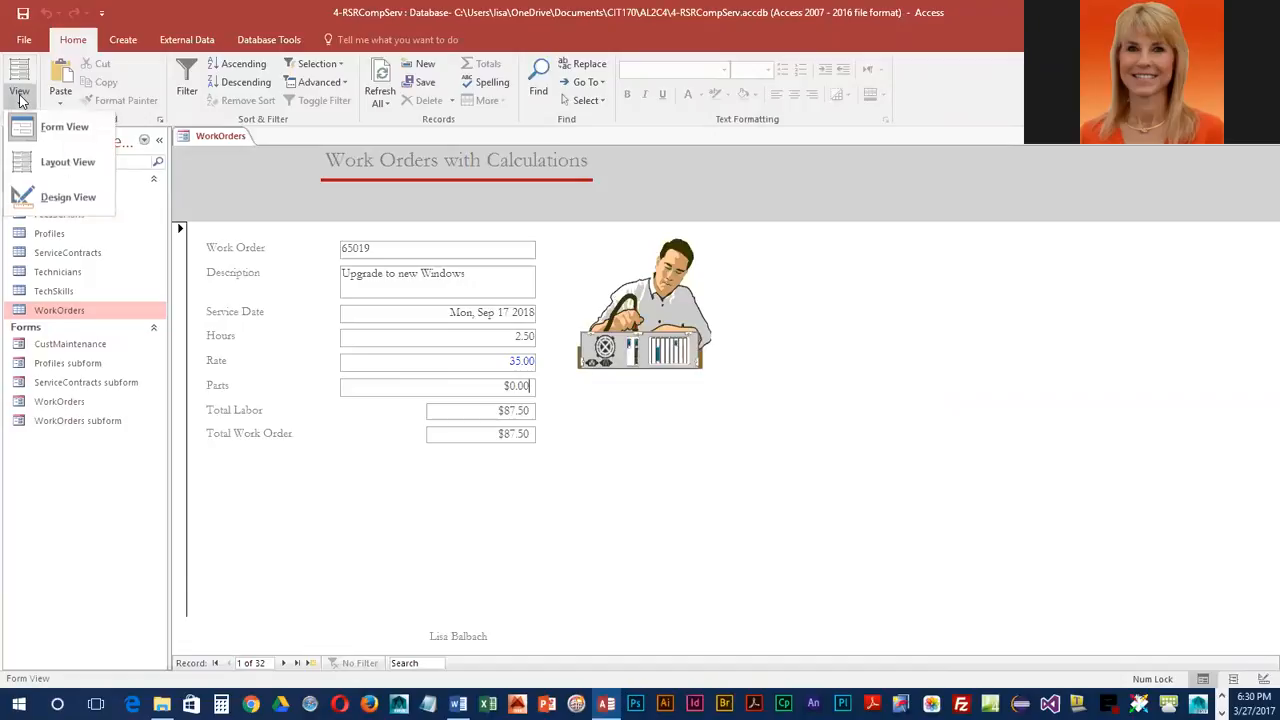
click(45, 203)
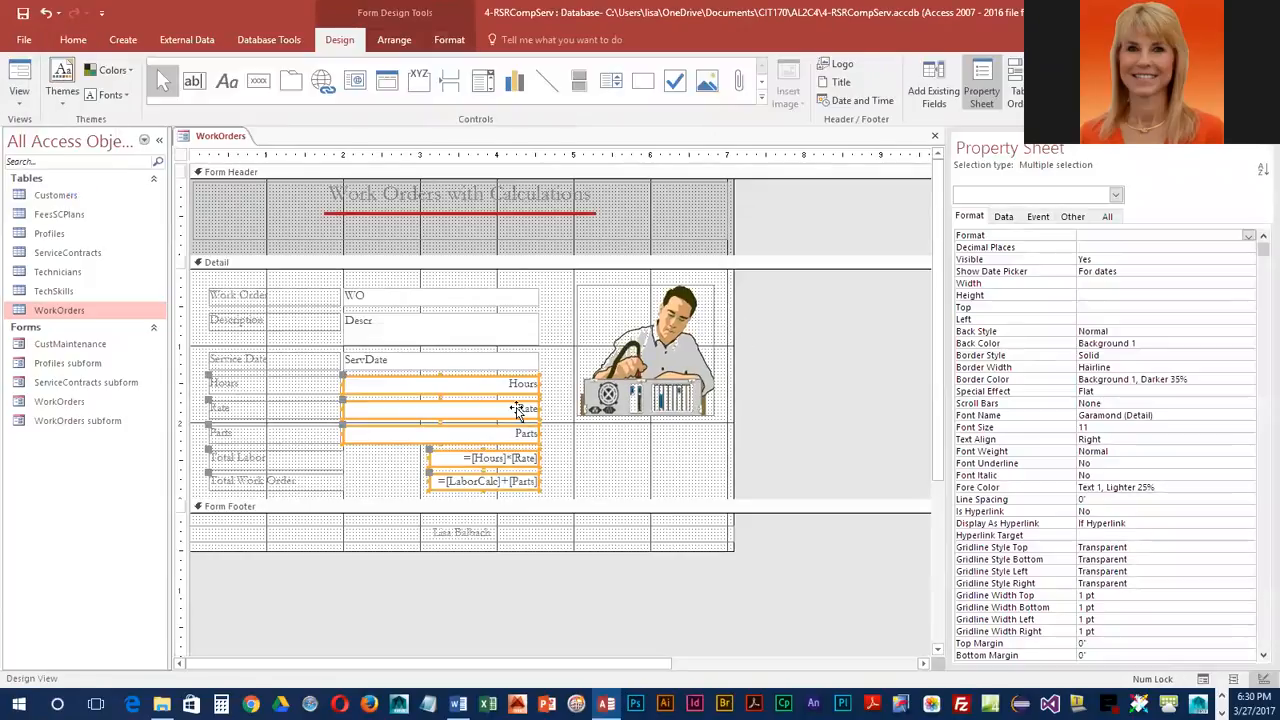
click(563, 452)
click(508, 412)
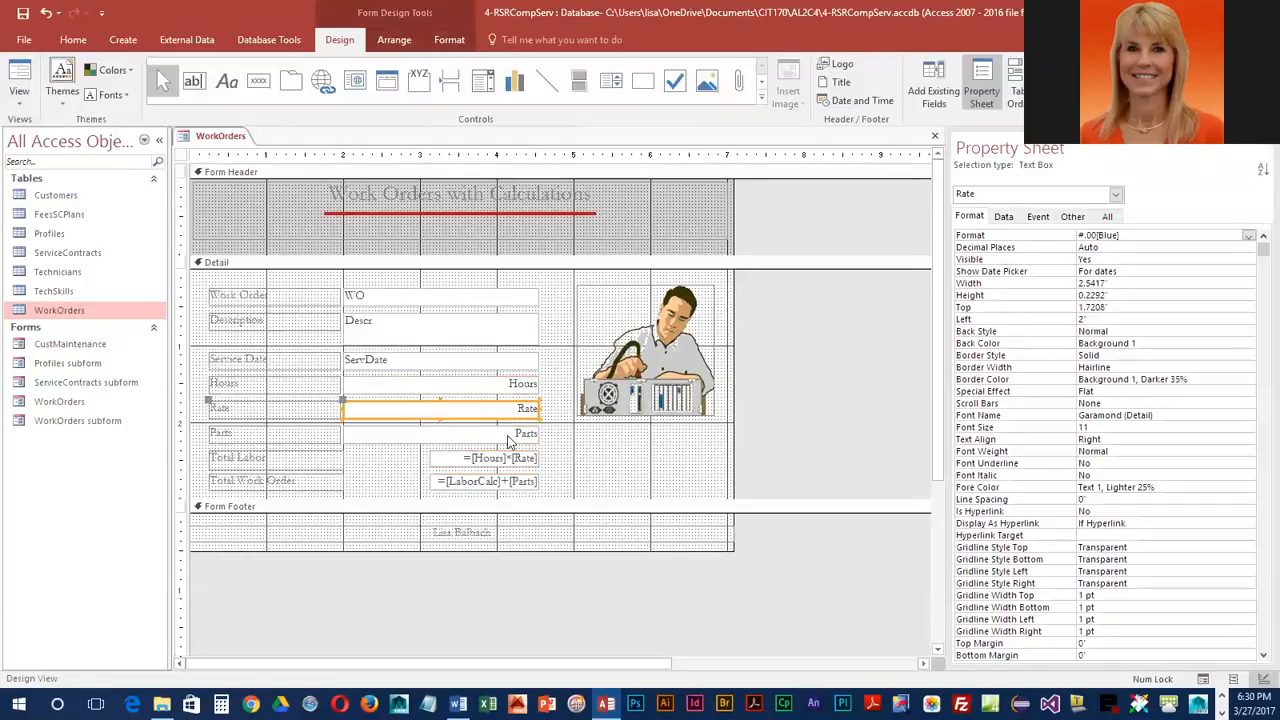
shift+click(508, 390)
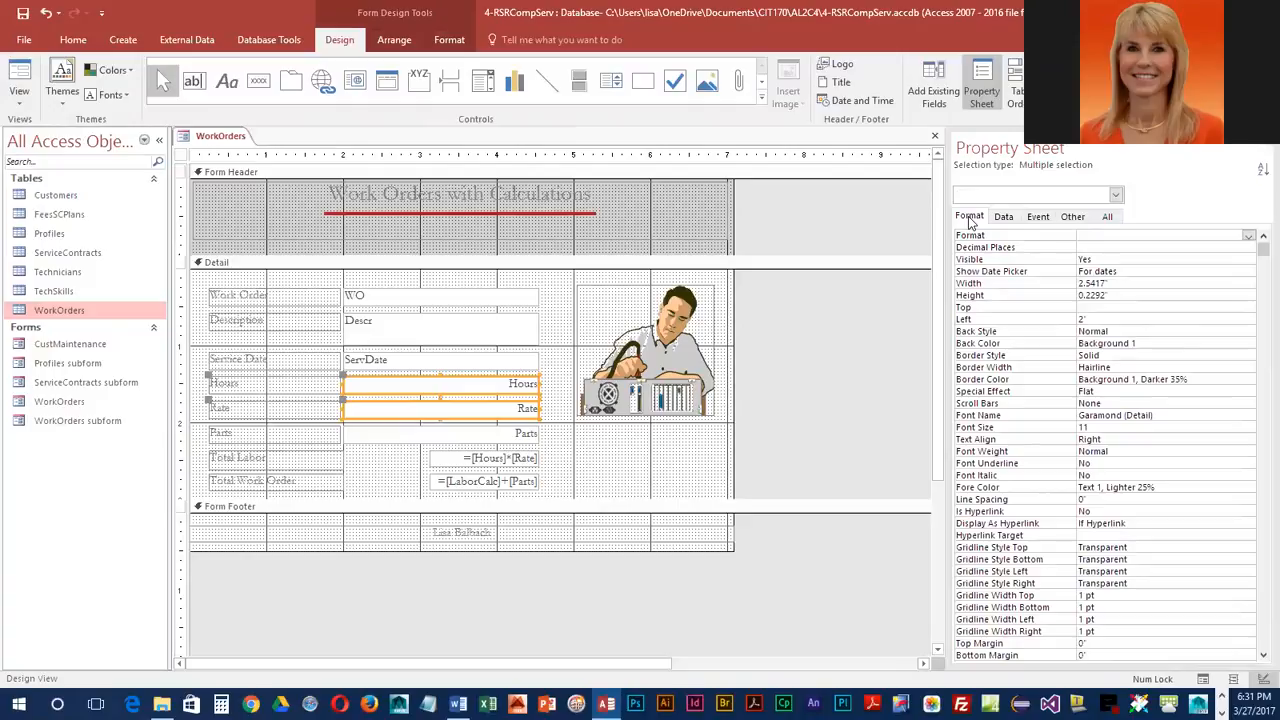
scroll(1161, 478, down, 1)
scroll(1161, 478, down, 2)
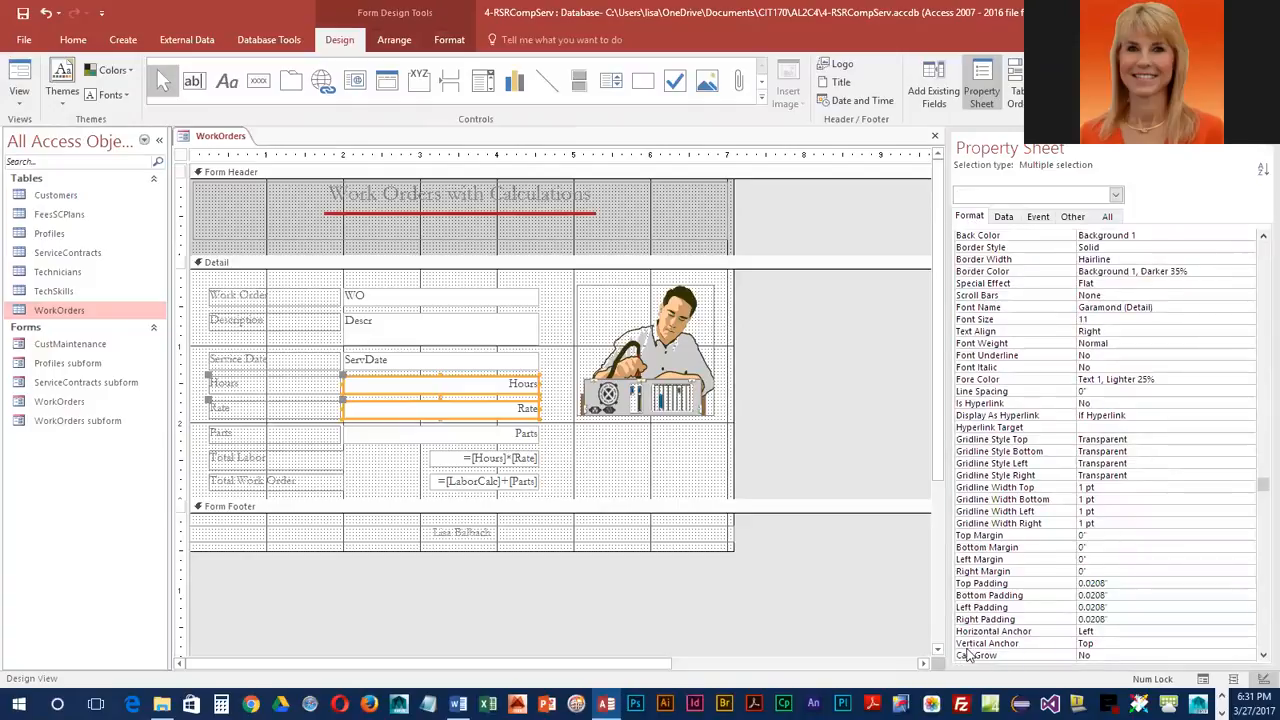
click(1090, 571)
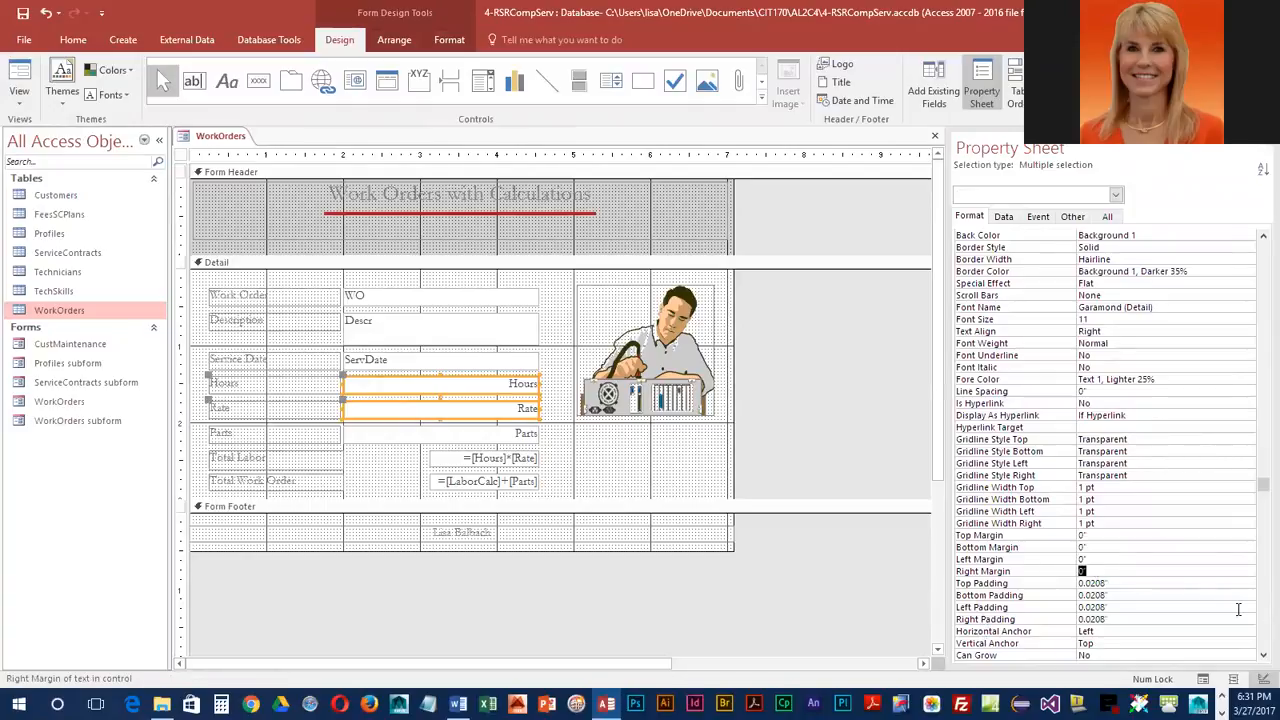
key(Return)
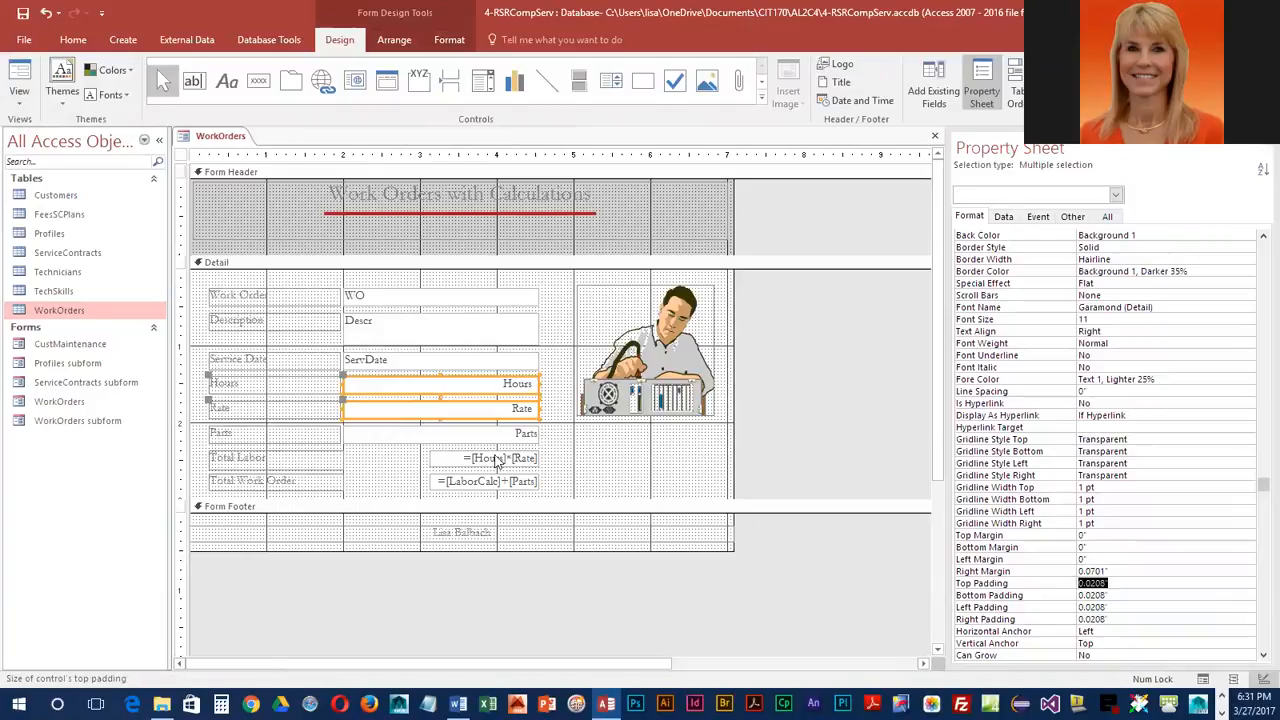
click(24, 86)
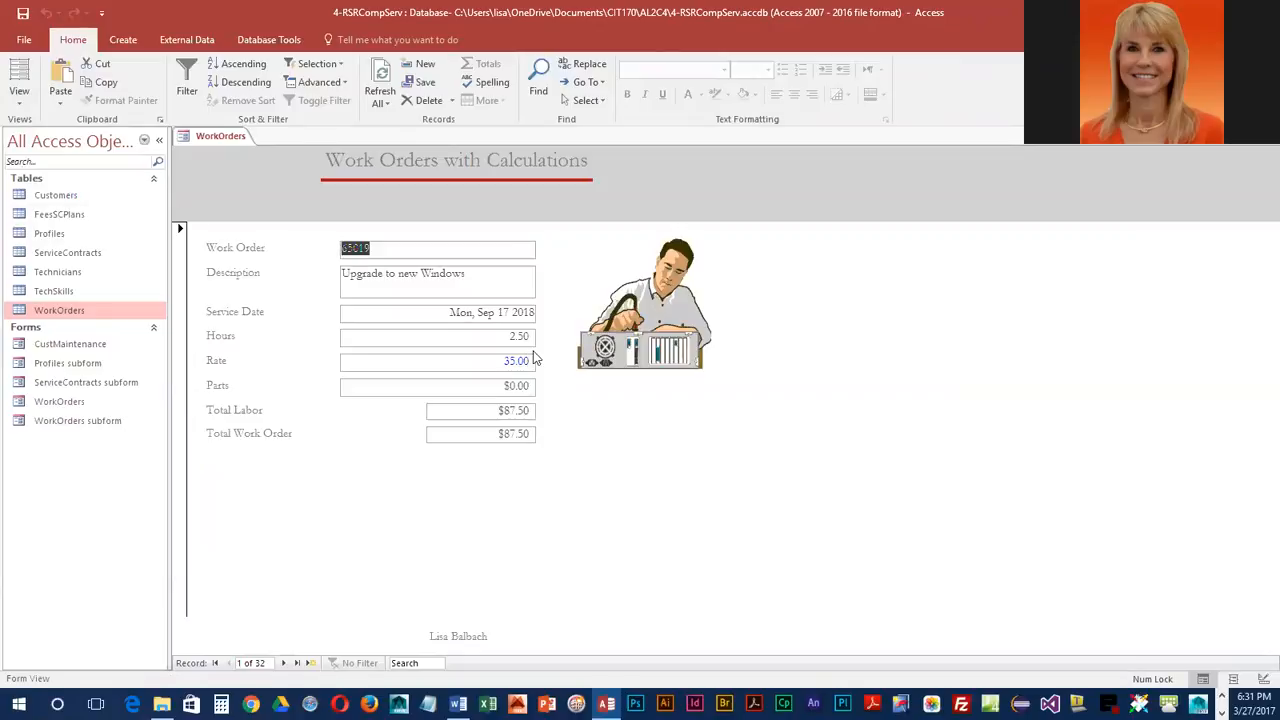
Return to Design View and shorten the title label in the form header to a height of about 0.54"
click(22, 88)
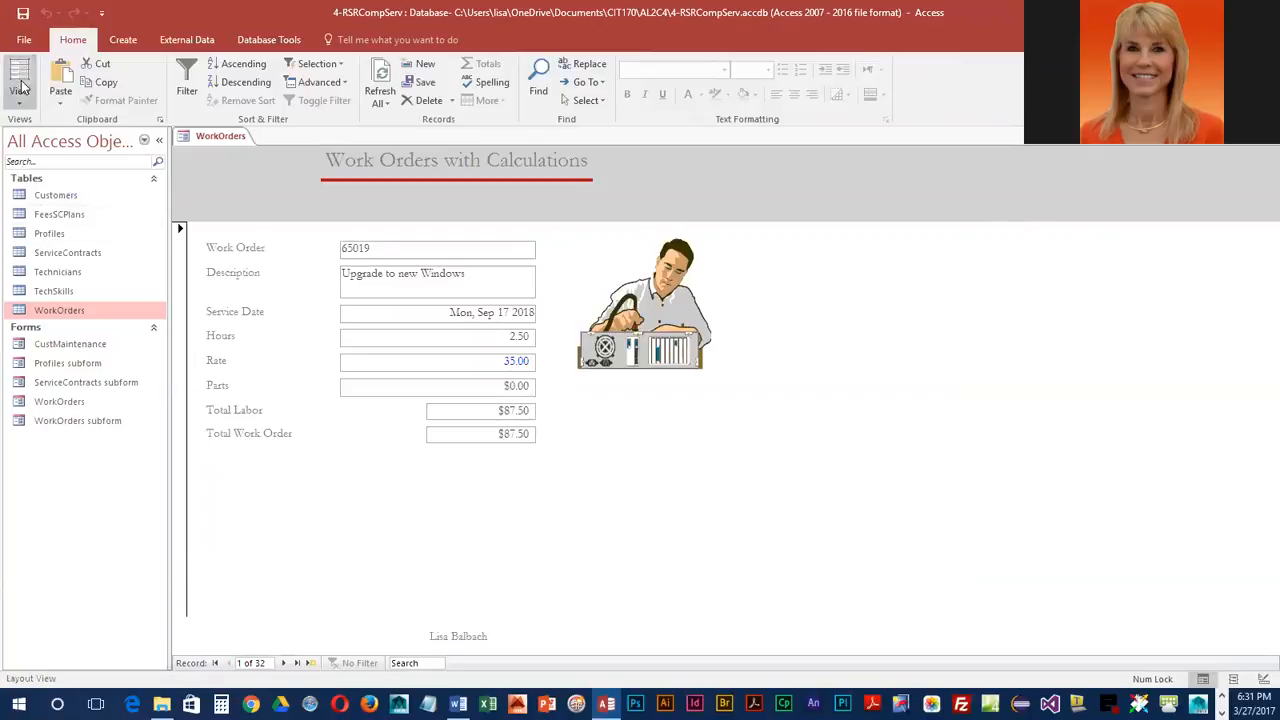
click(339, 40)
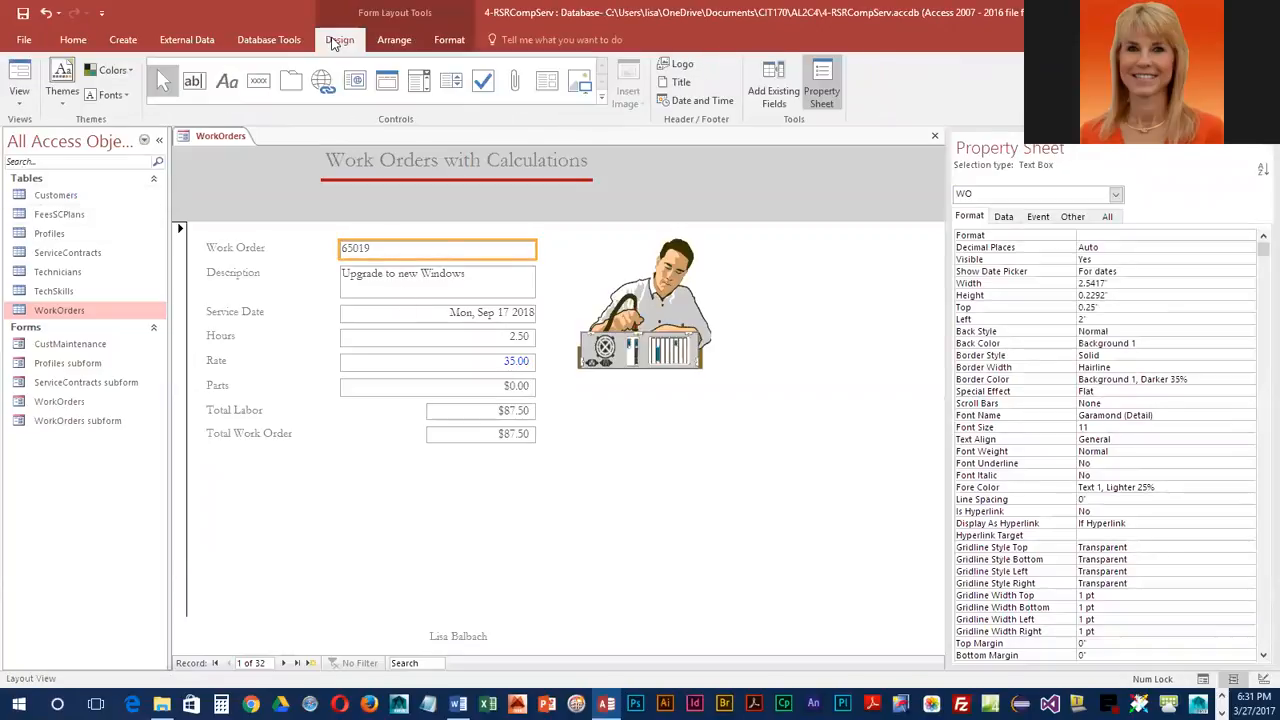
click(20, 100)
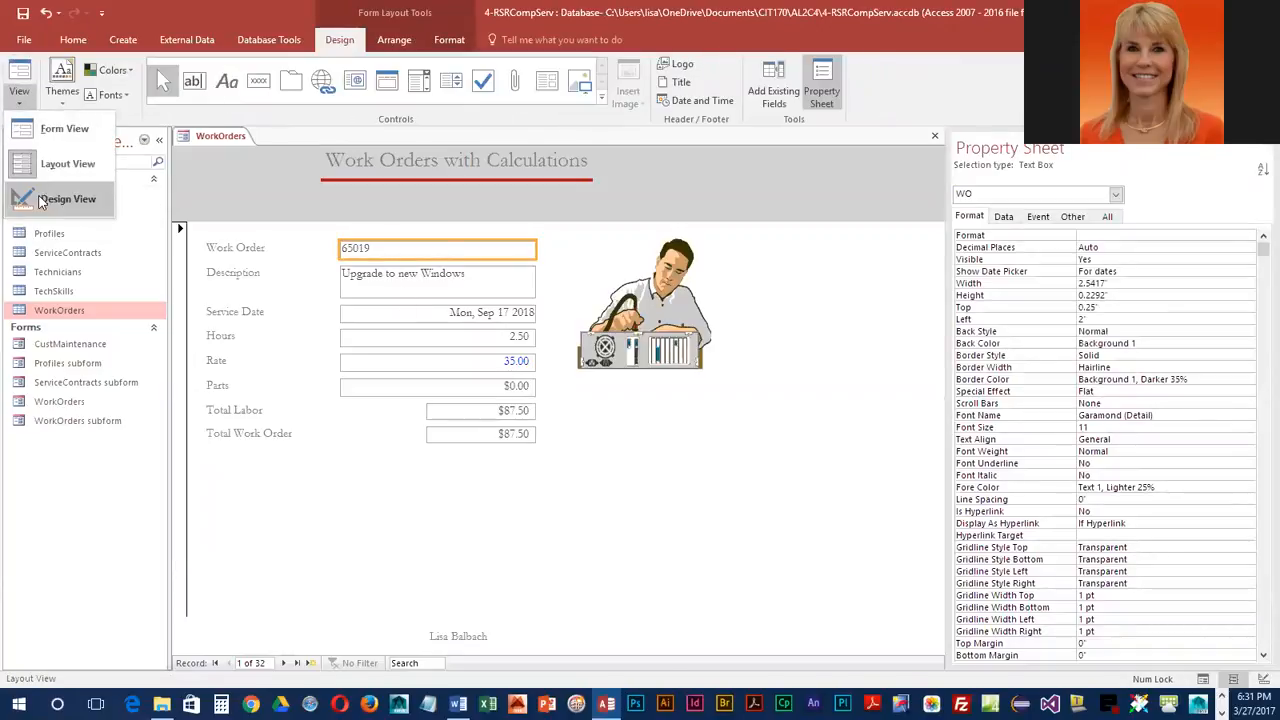
click(60, 198)
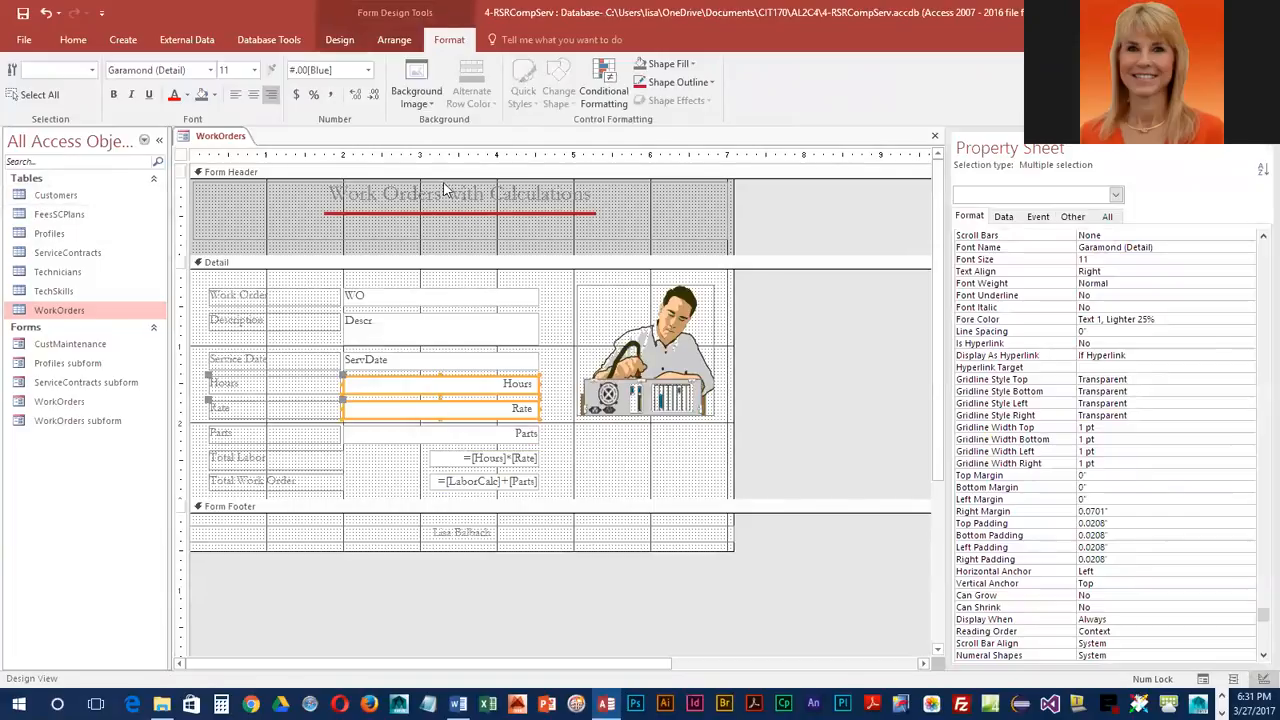
click(450, 238)
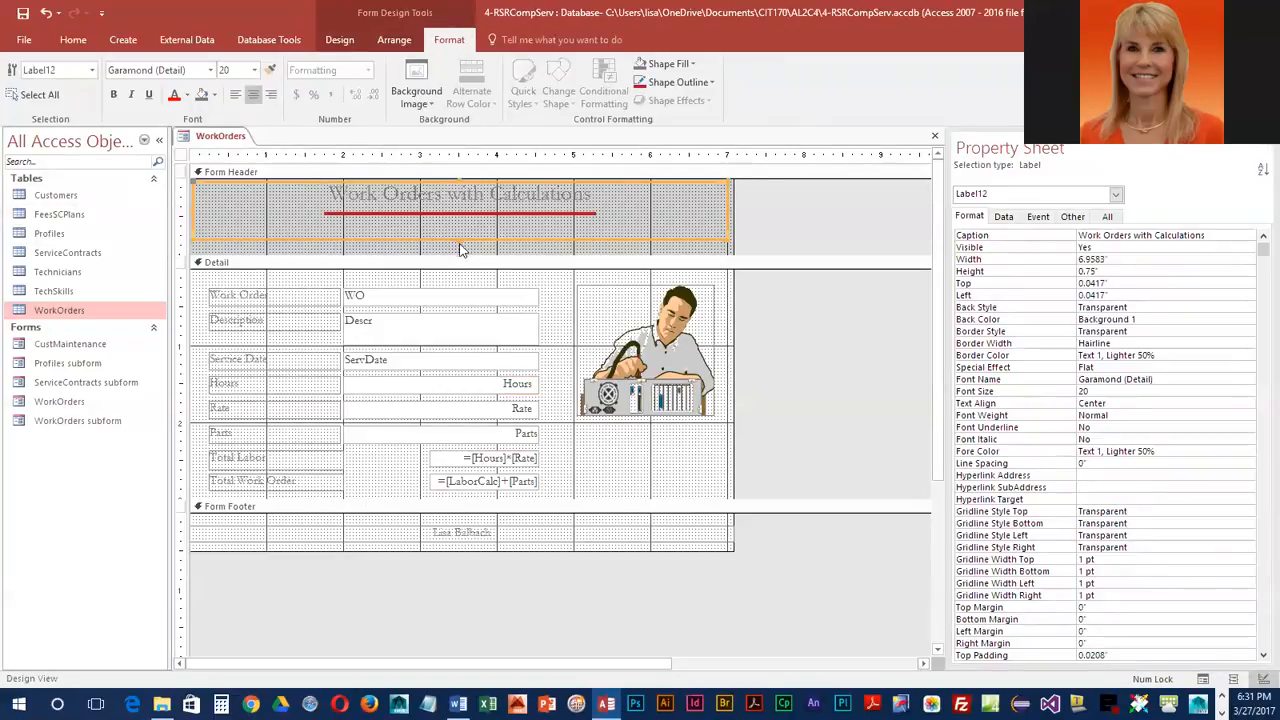
click(457, 228)
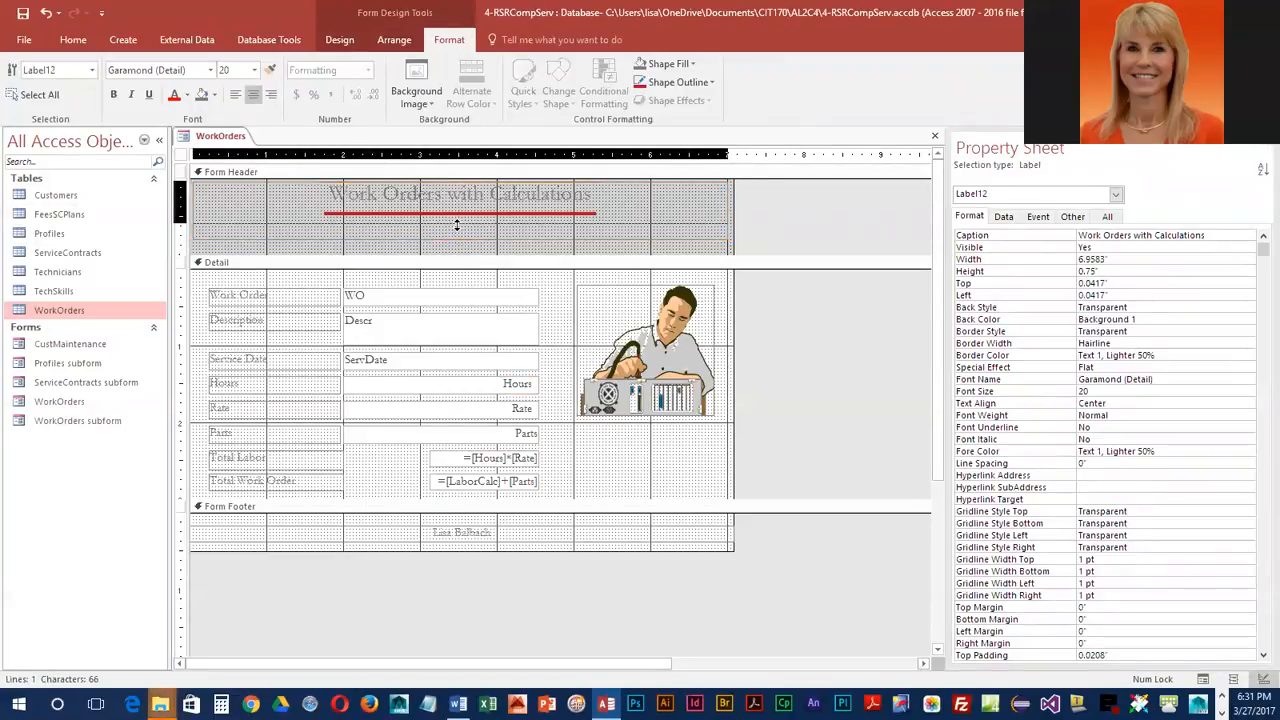
drag(454, 220, 451, 214)
click(182, 212)
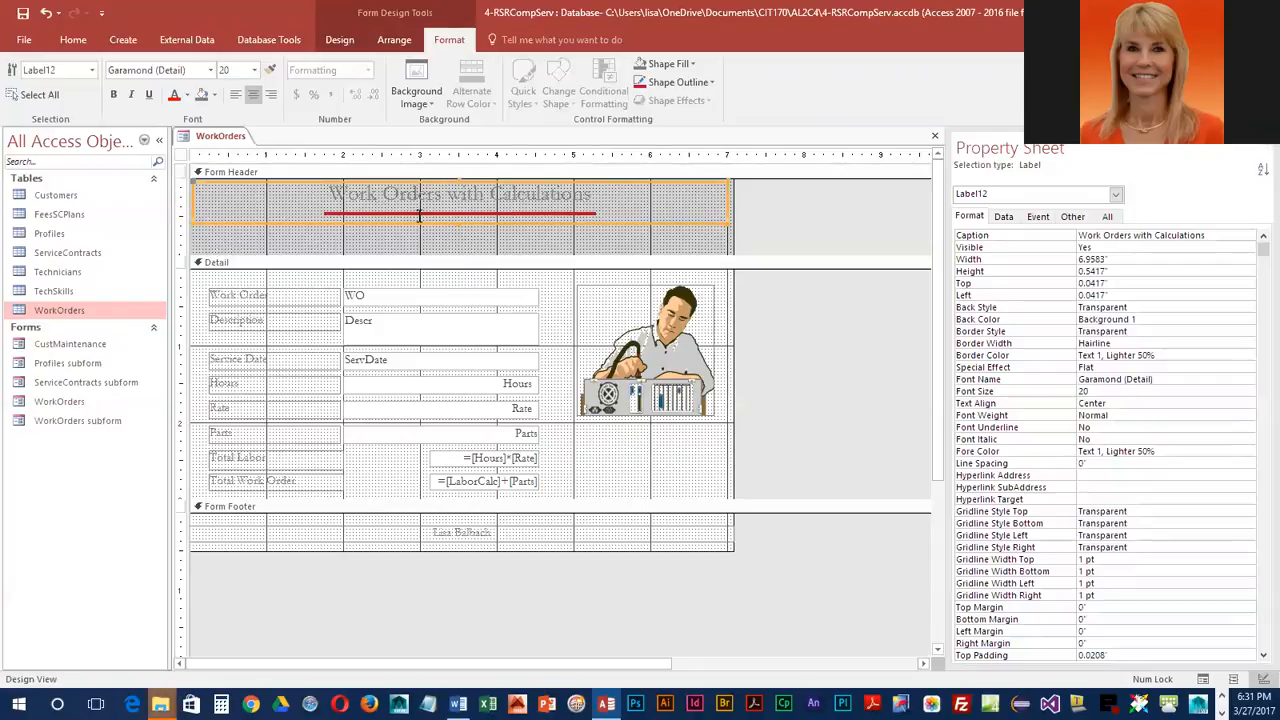
click(486, 226)
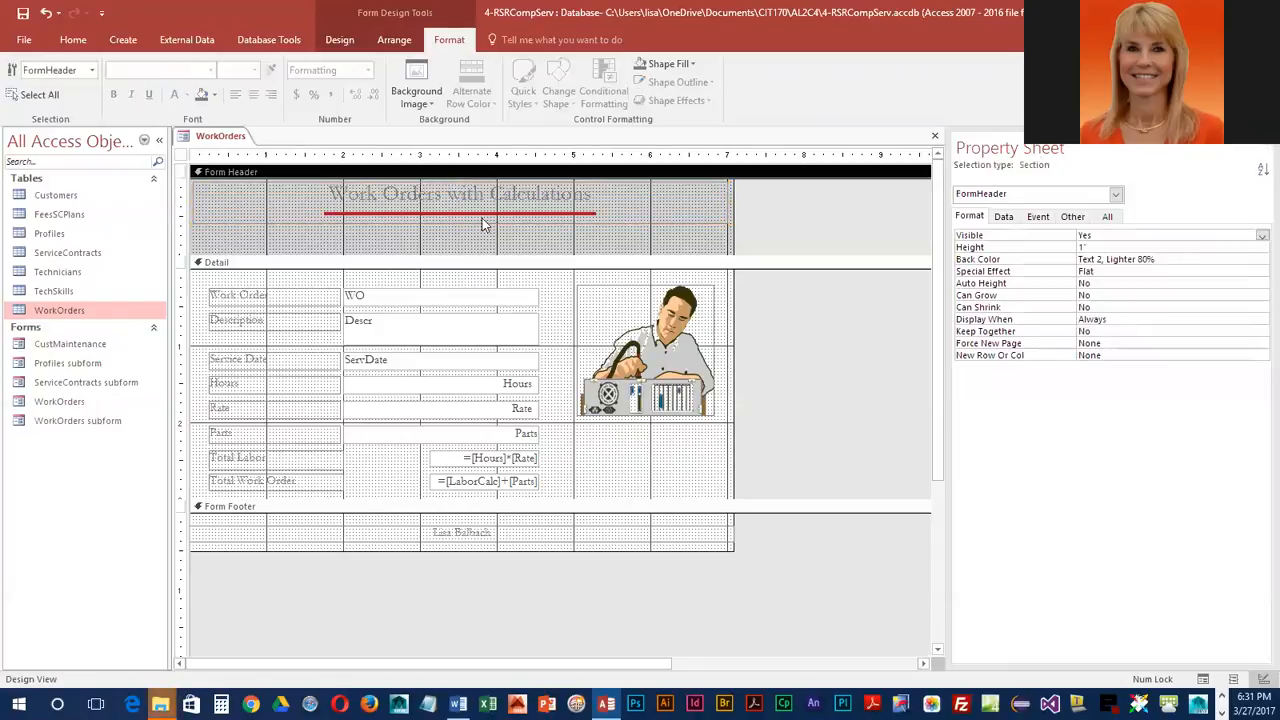
Raise the red line under the form title to a top position of 0.375" and shorten the title label to a height of 0.4167"
click(594, 213)
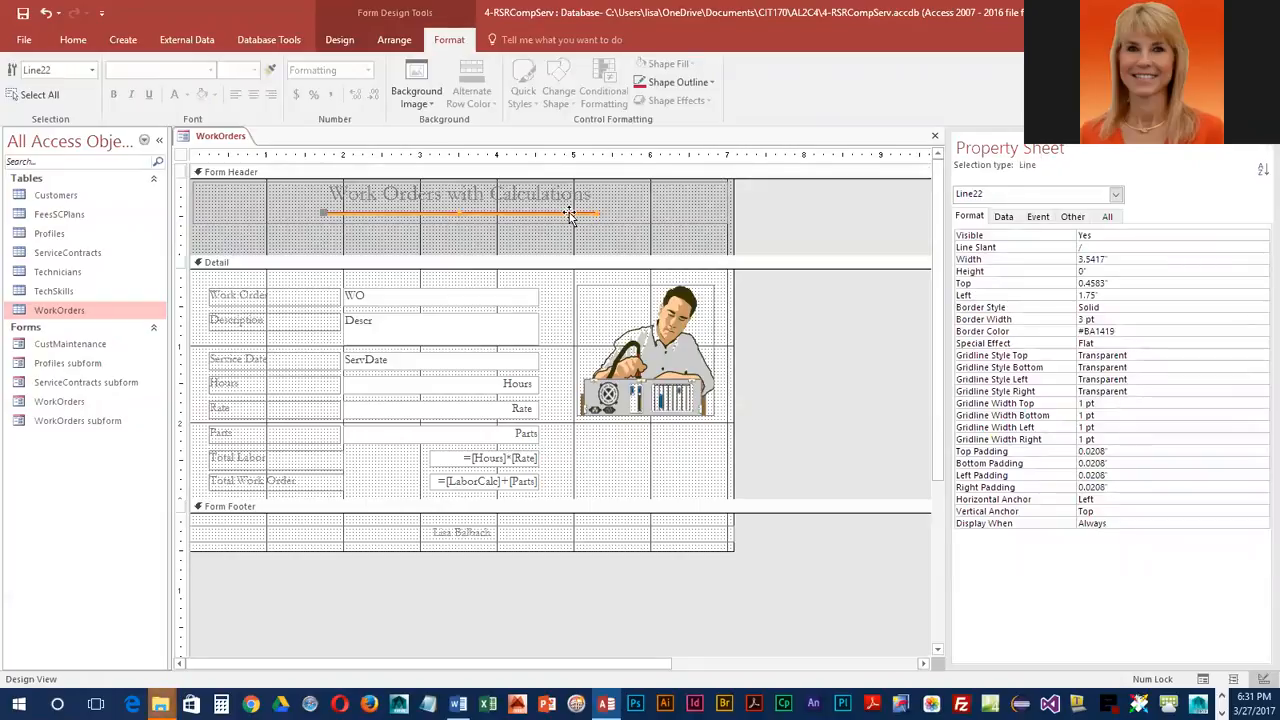
key(Up)
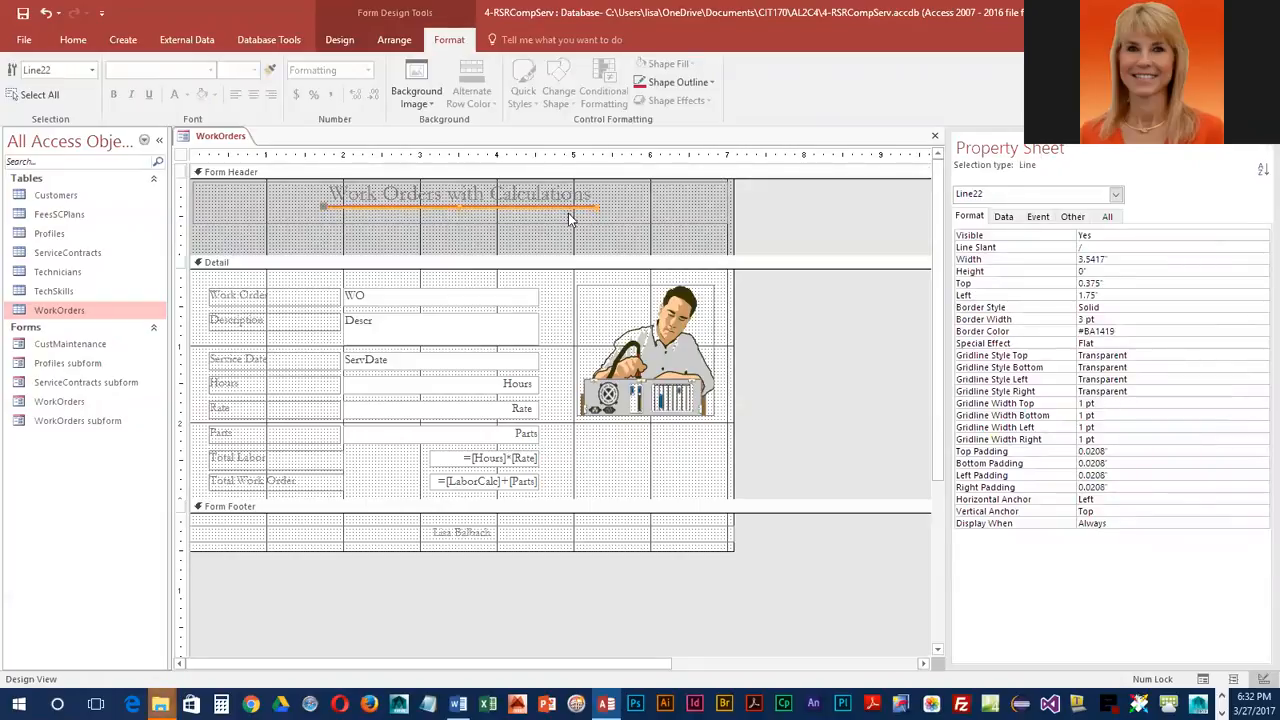
click(482, 220)
drag(457, 223, 457, 211)
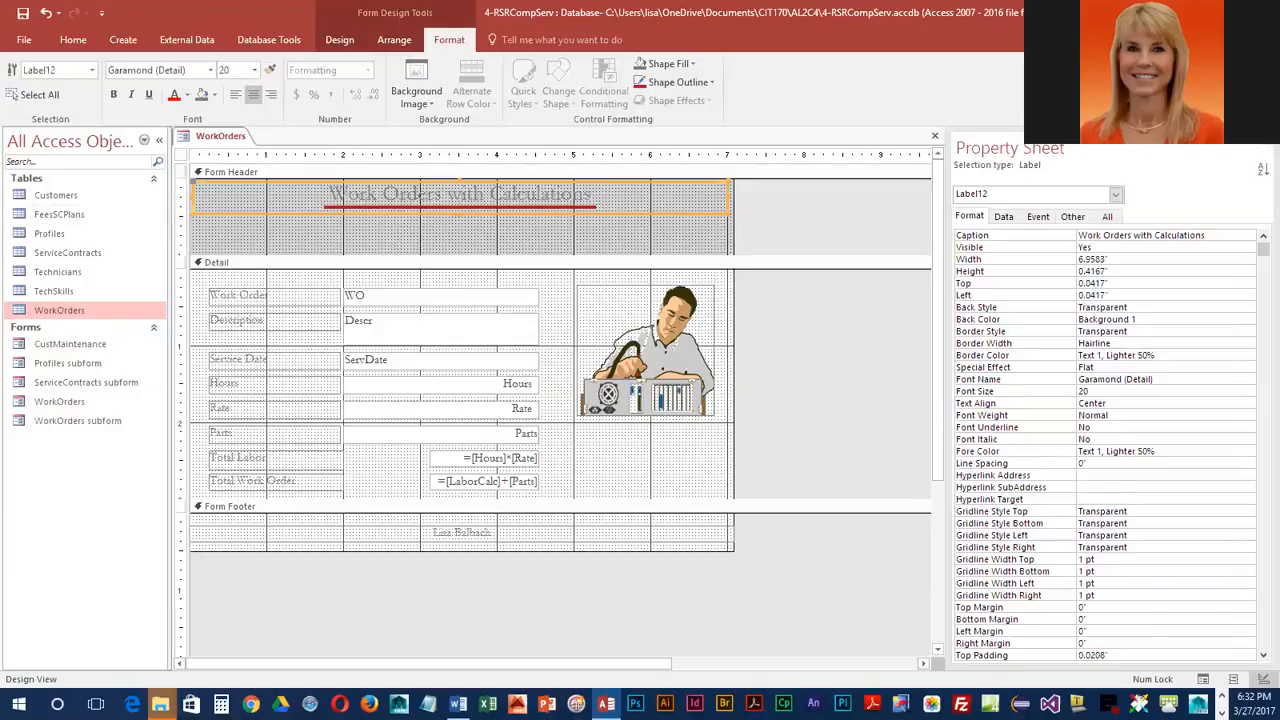
Reduce the height of the Form Header section so it ends just below the title label
click(322, 250)
drag(319, 233, 320, 214)
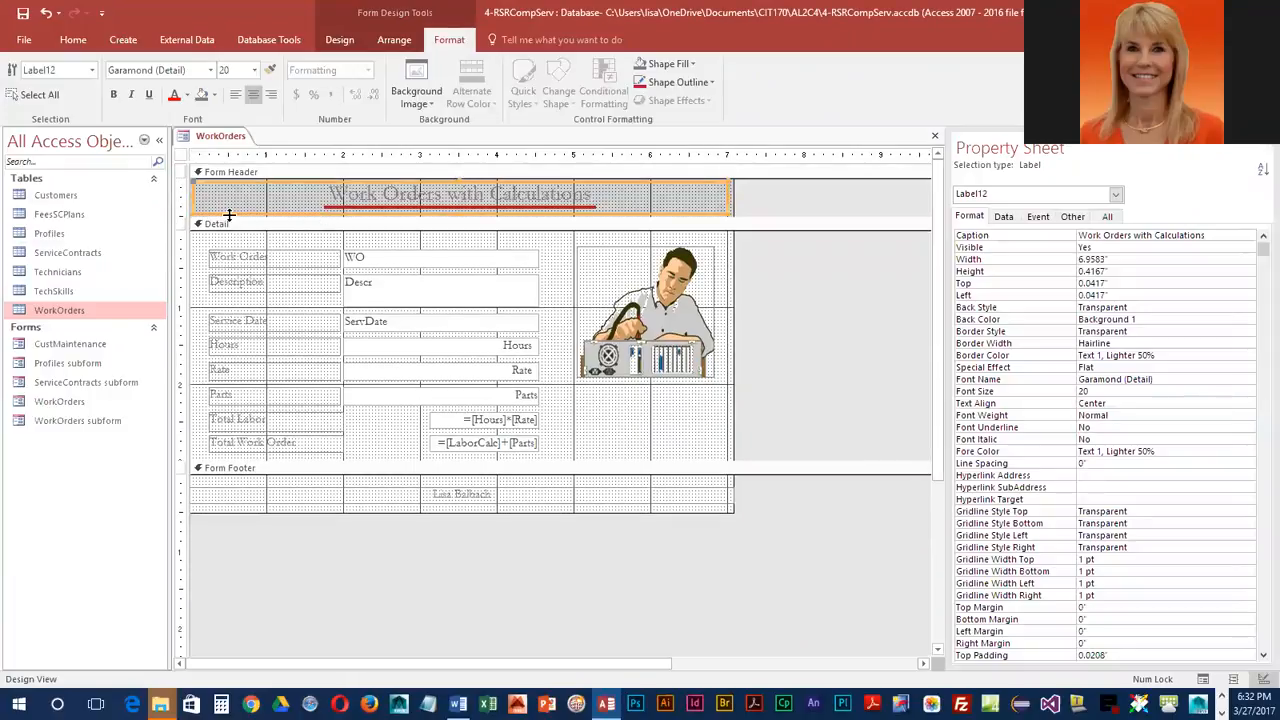
drag(396, 219, 394, 191)
drag(388, 213, 387, 196)
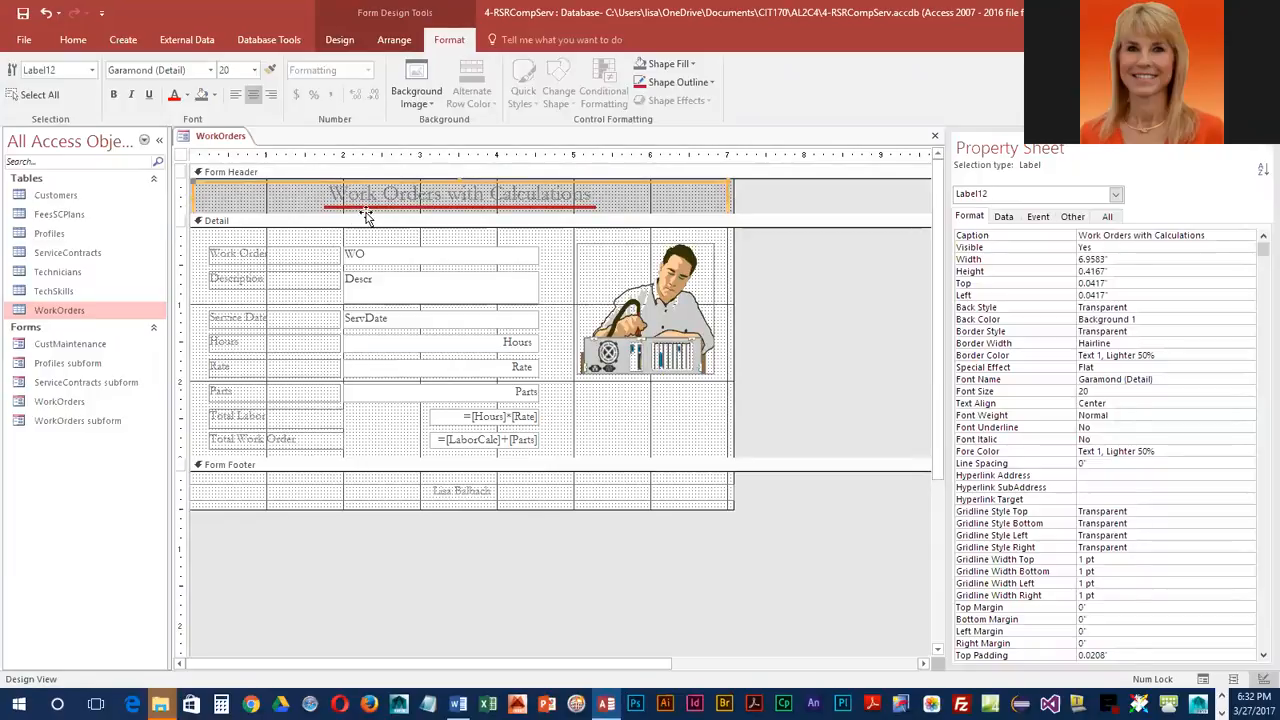
drag(354, 212, 353, 218)
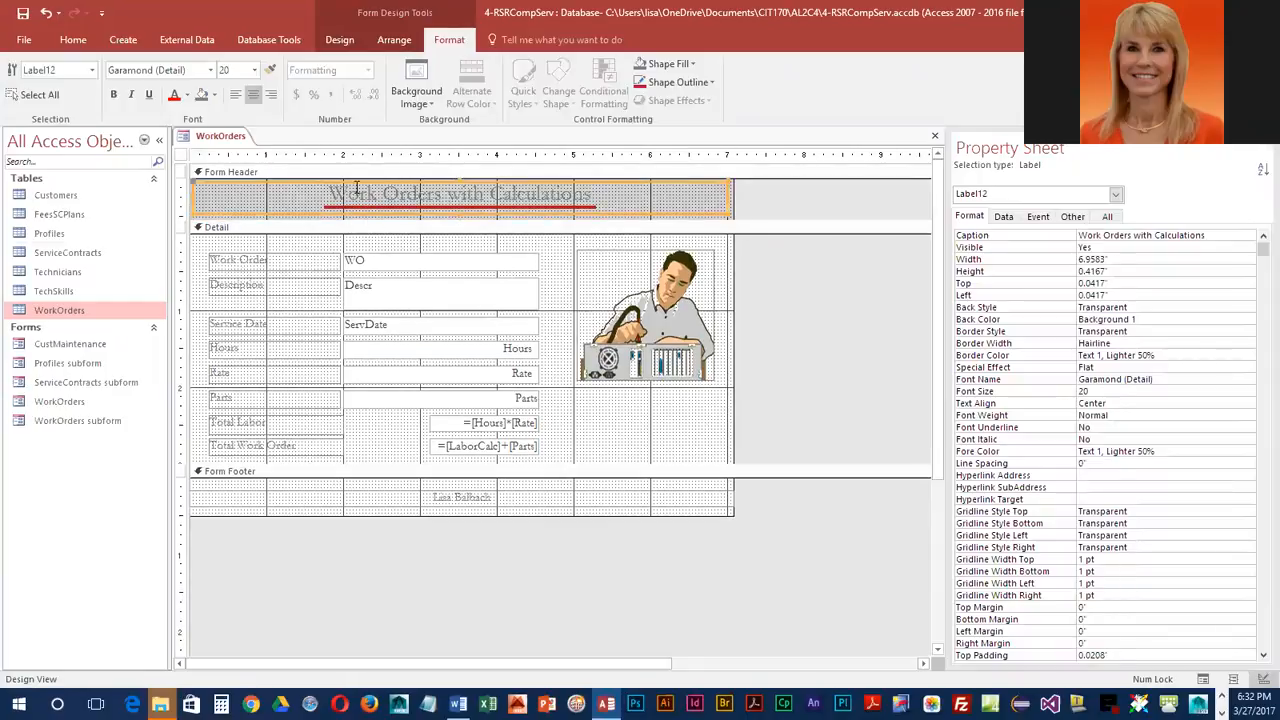
drag(345, 218, 344, 212)
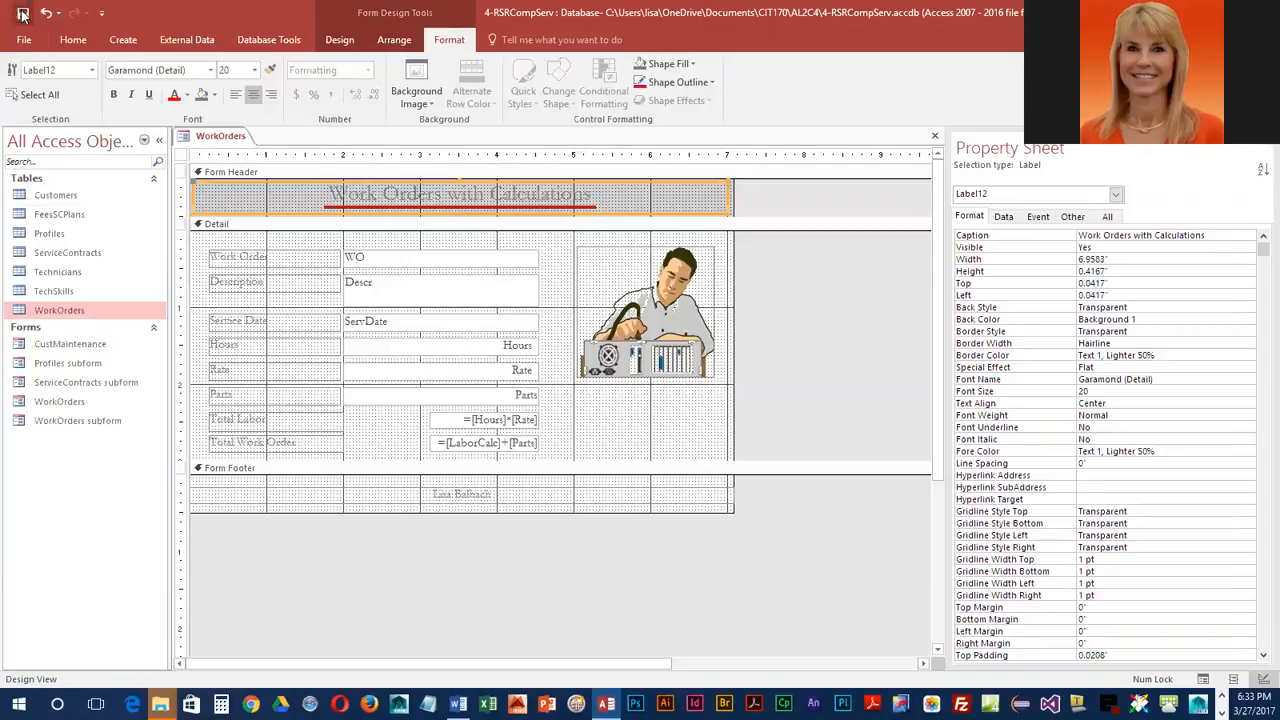
Switch the WorkOrders form to Form View and open its print preview
click(345, 40)
click(19, 72)
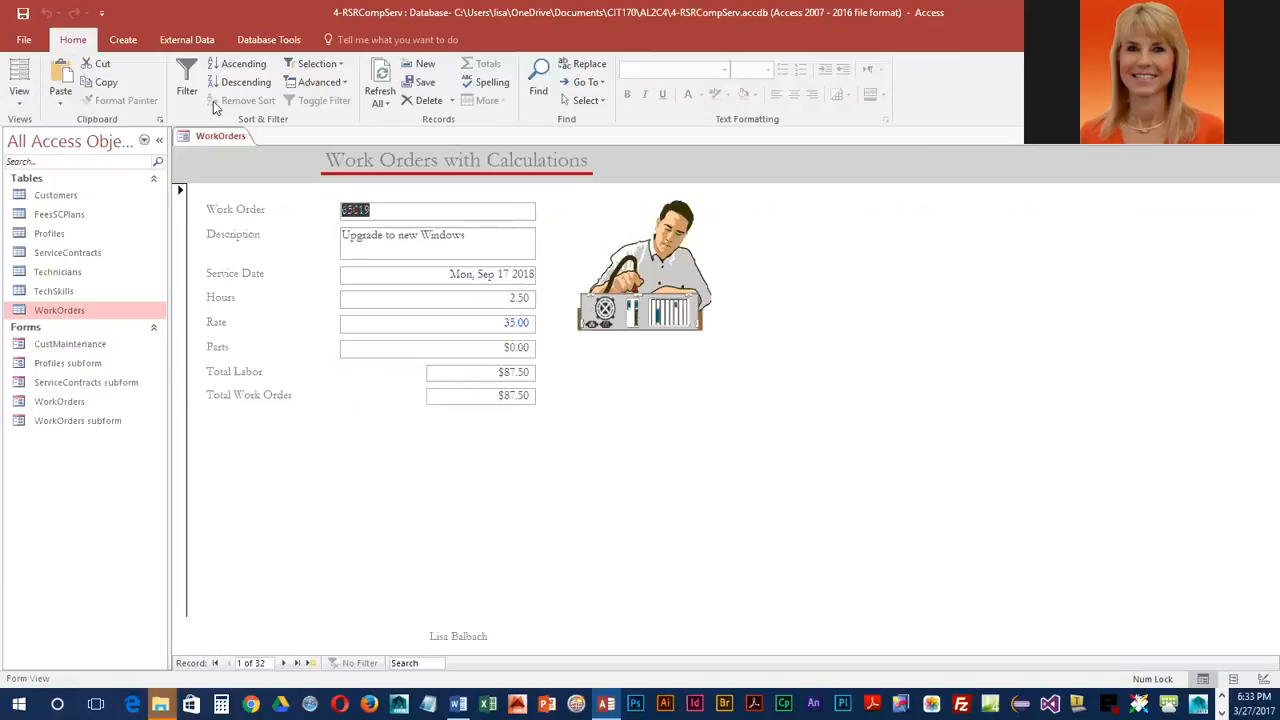
click(24, 40)
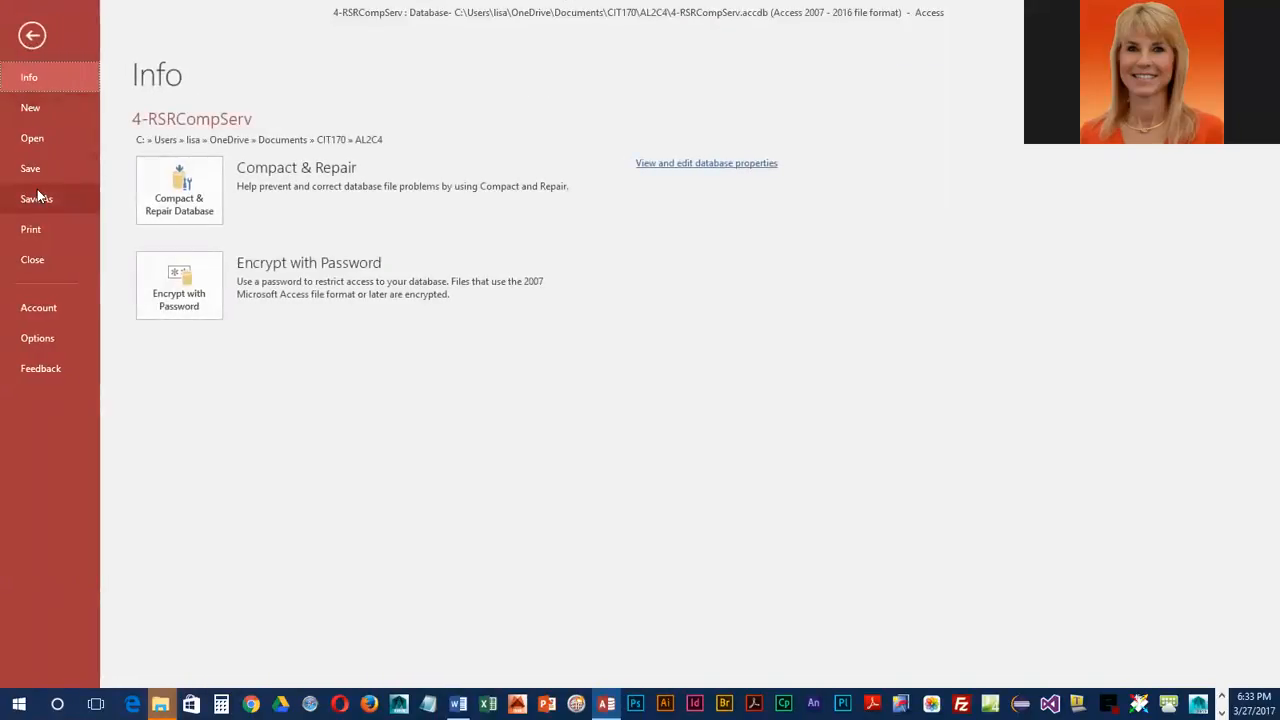
click(30, 229)
click(362, 274)
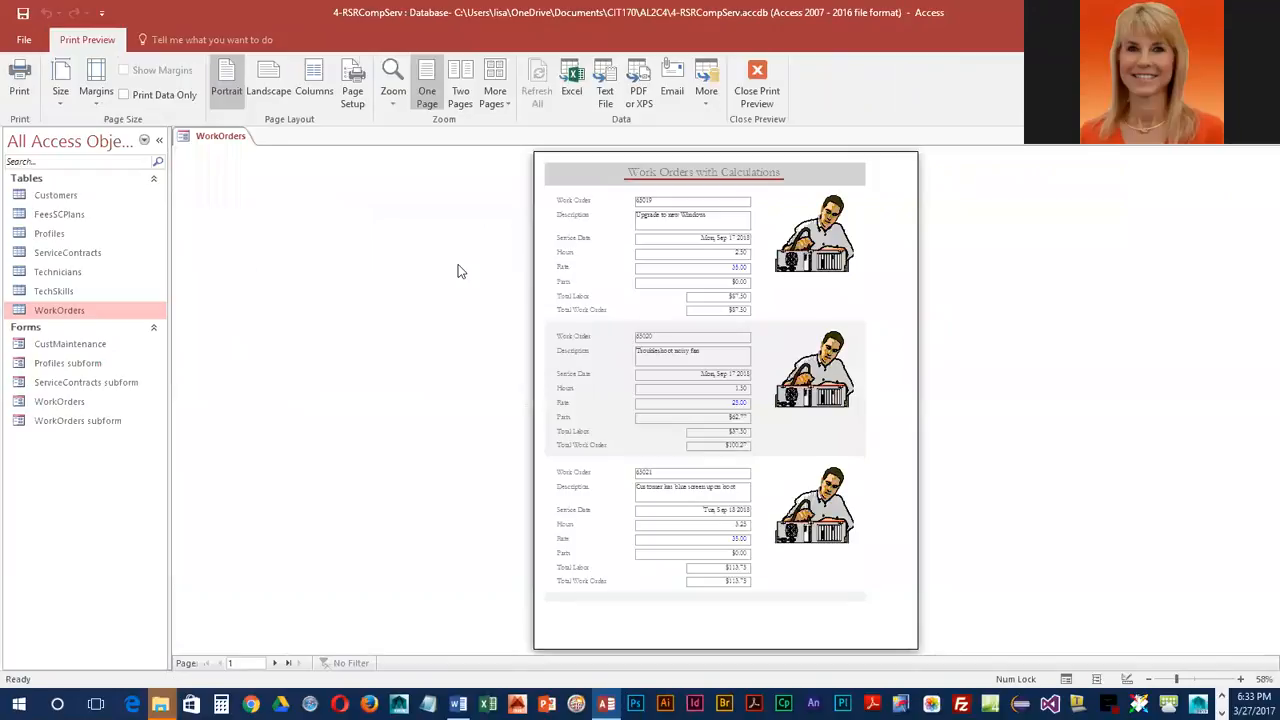
Try to apply custom margins to the previewed WorkOrders form
click(101, 104)
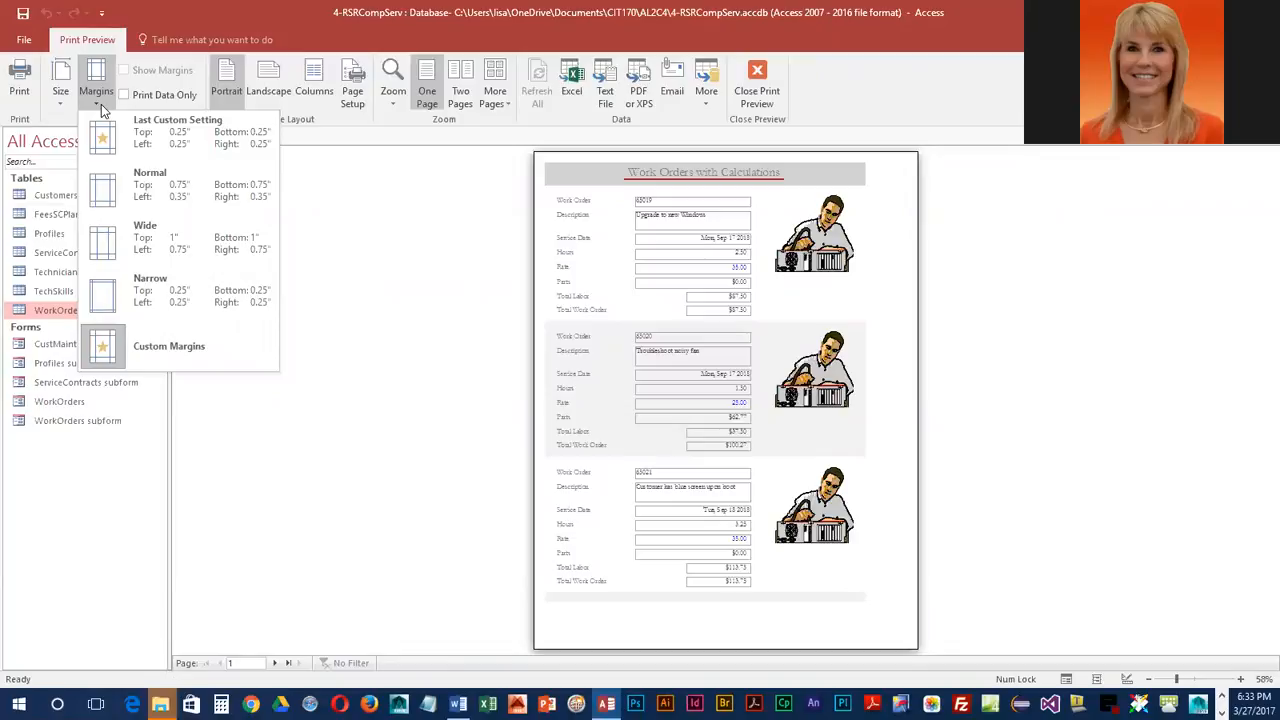
click(194, 343)
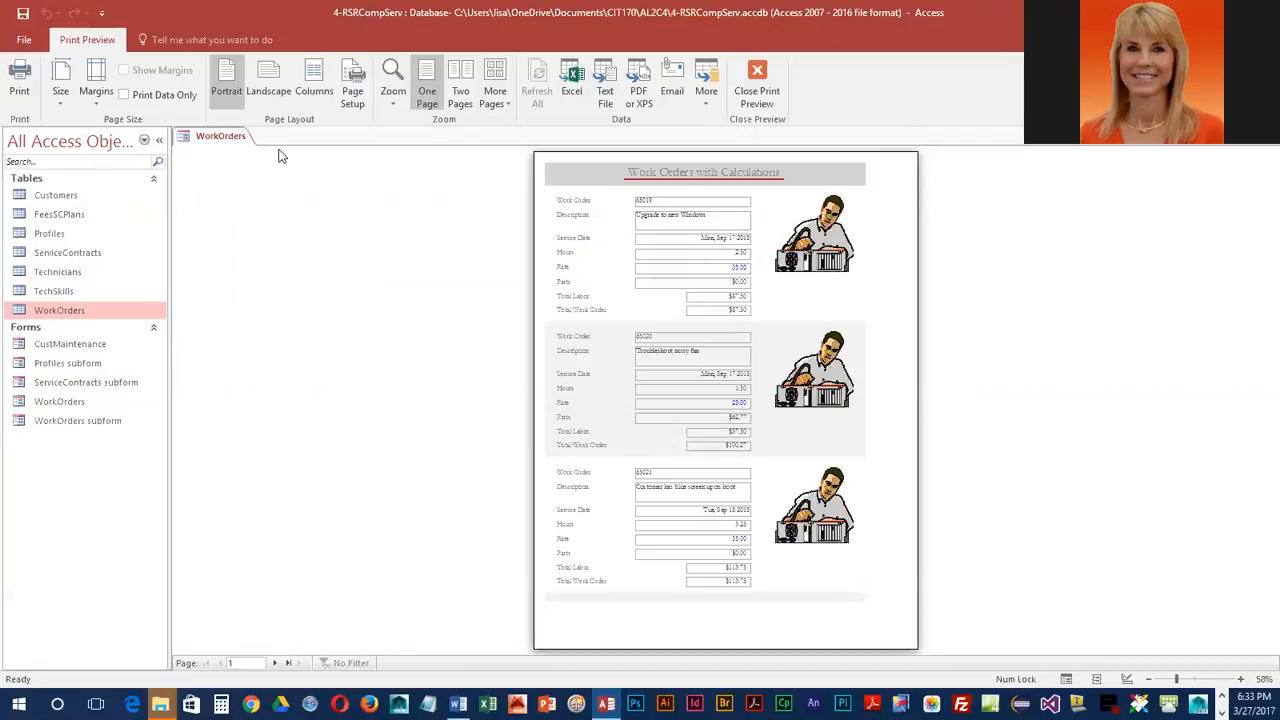
click(98, 98)
click(147, 340)
Set the left and right page margins of the WorkOrders form to 0.5" in Page Setup and apply them
click(352, 92)
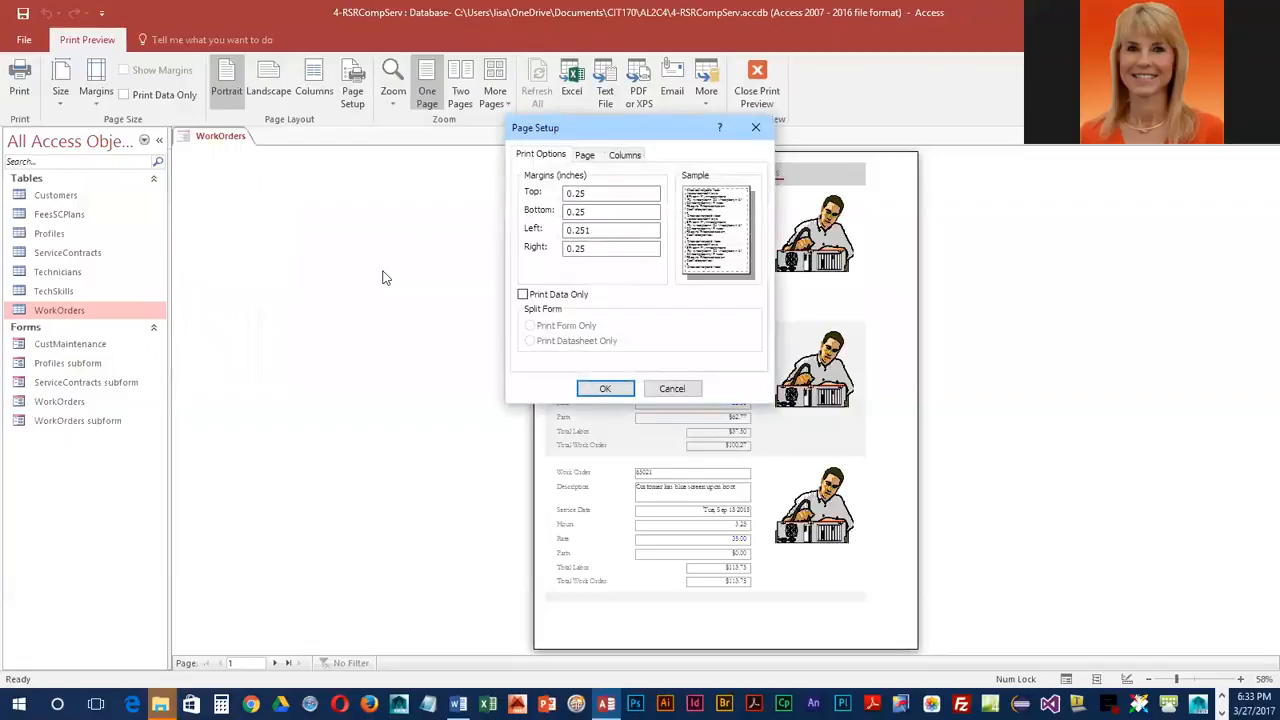
drag(592, 136, 297, 184)
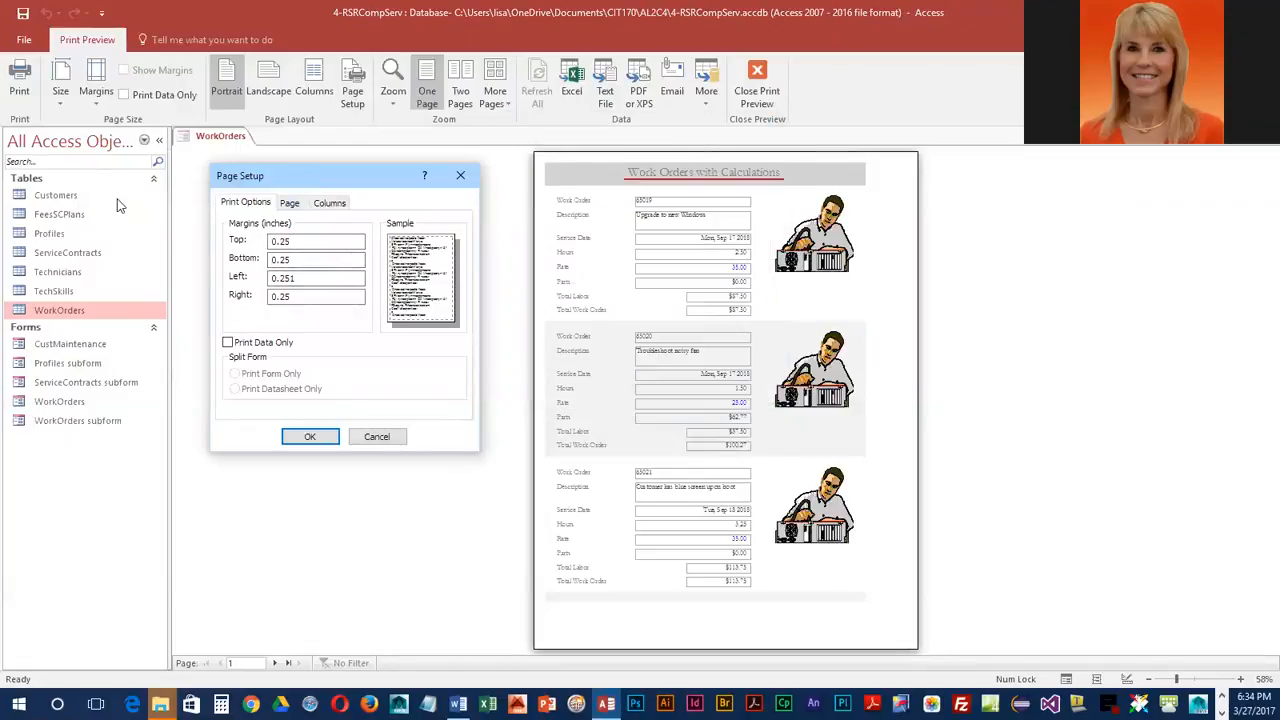
click(309, 297)
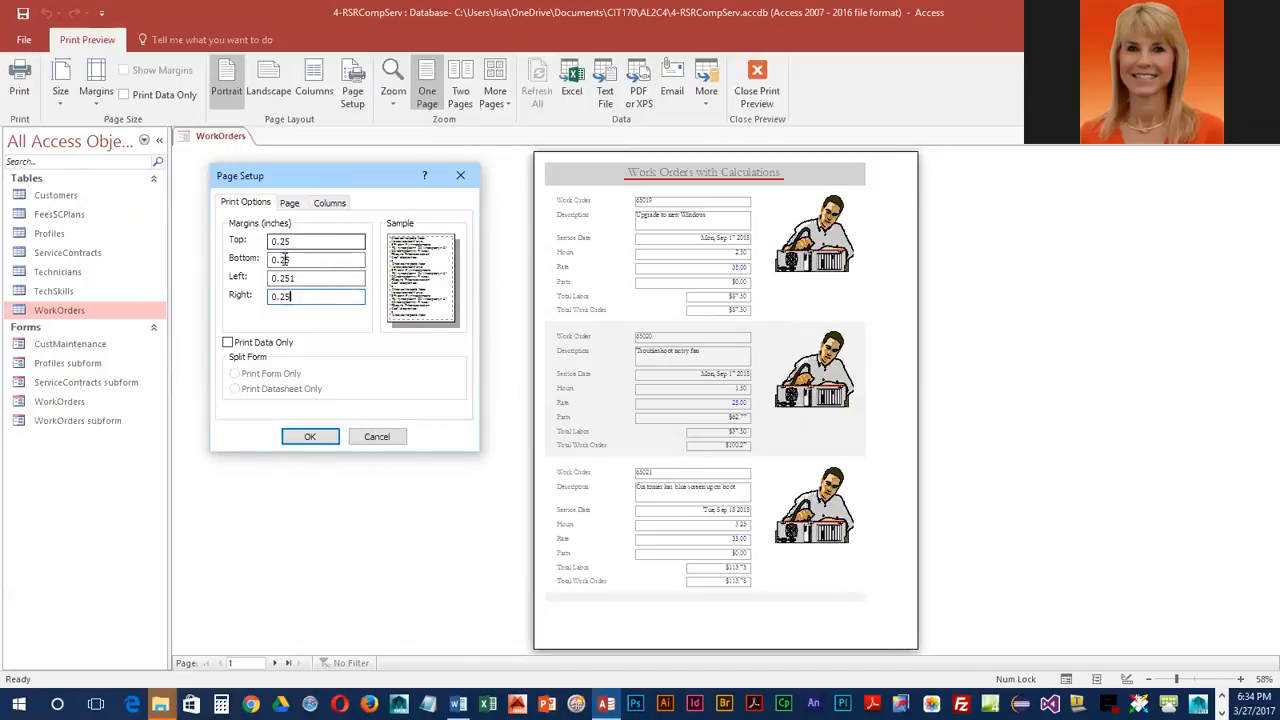
drag(281, 278, 391, 263)
text(5)
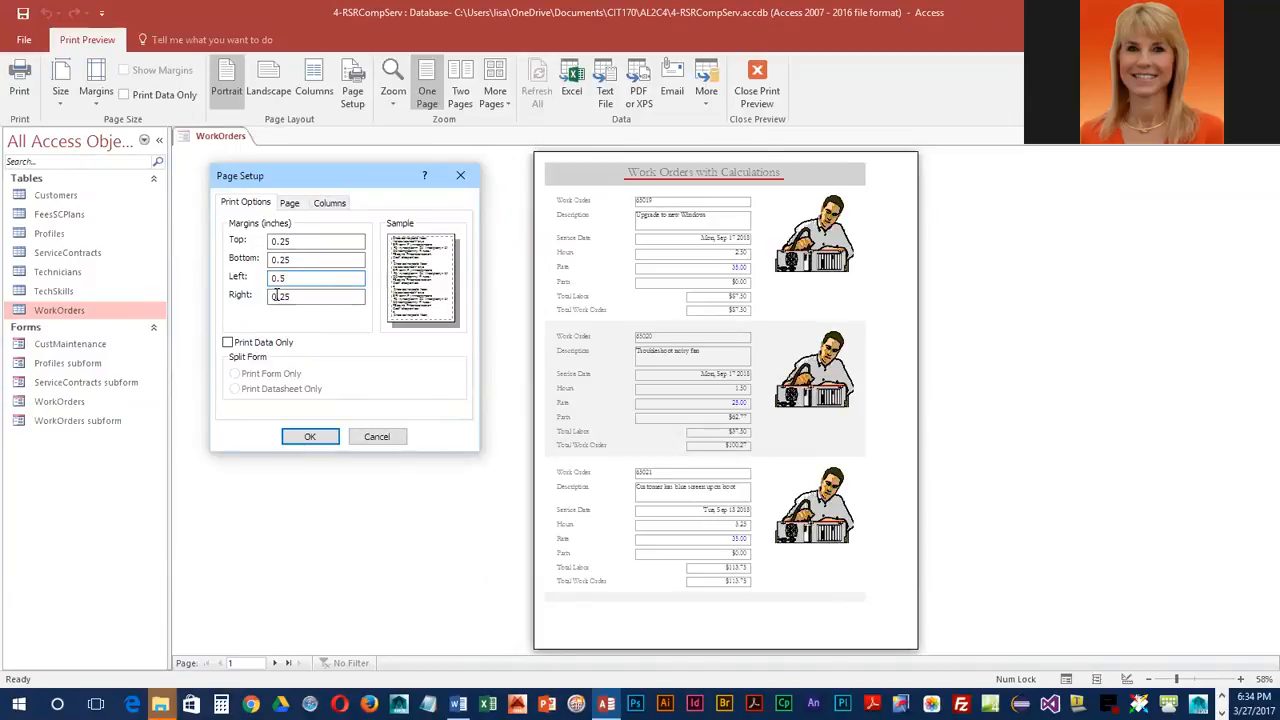
drag(280, 297, 323, 293)
text(5)
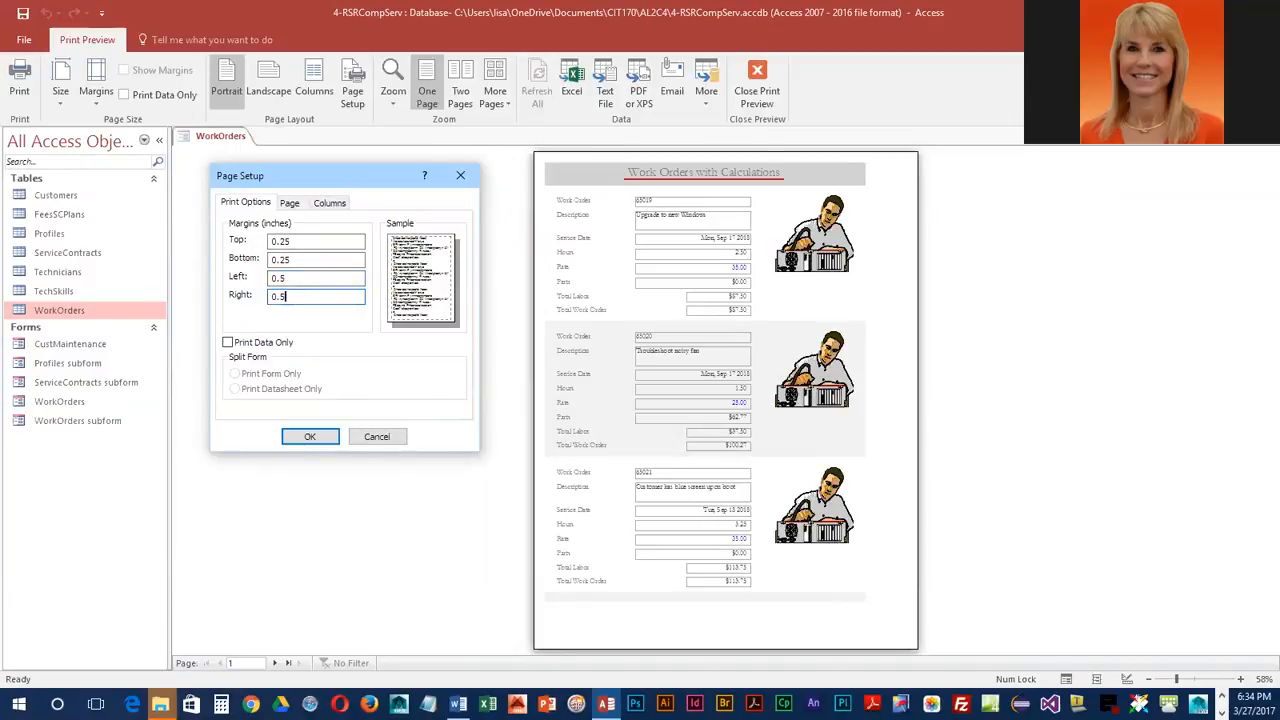
click(310, 437)
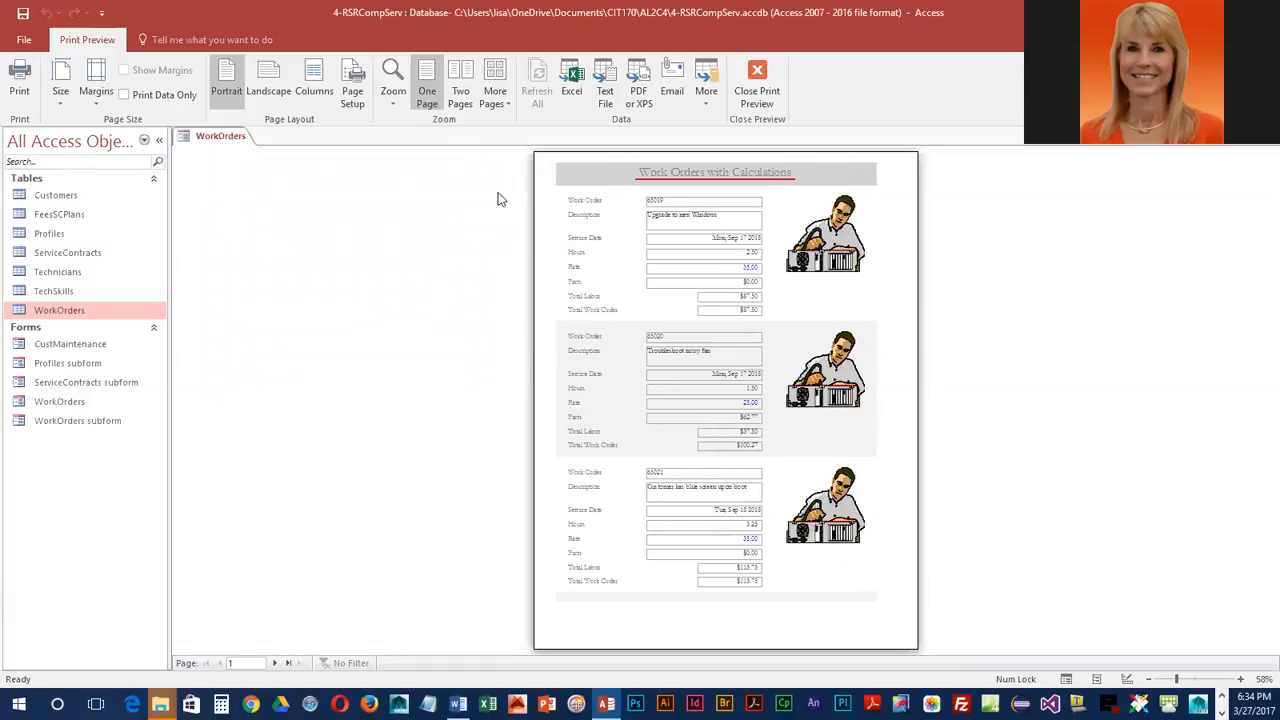